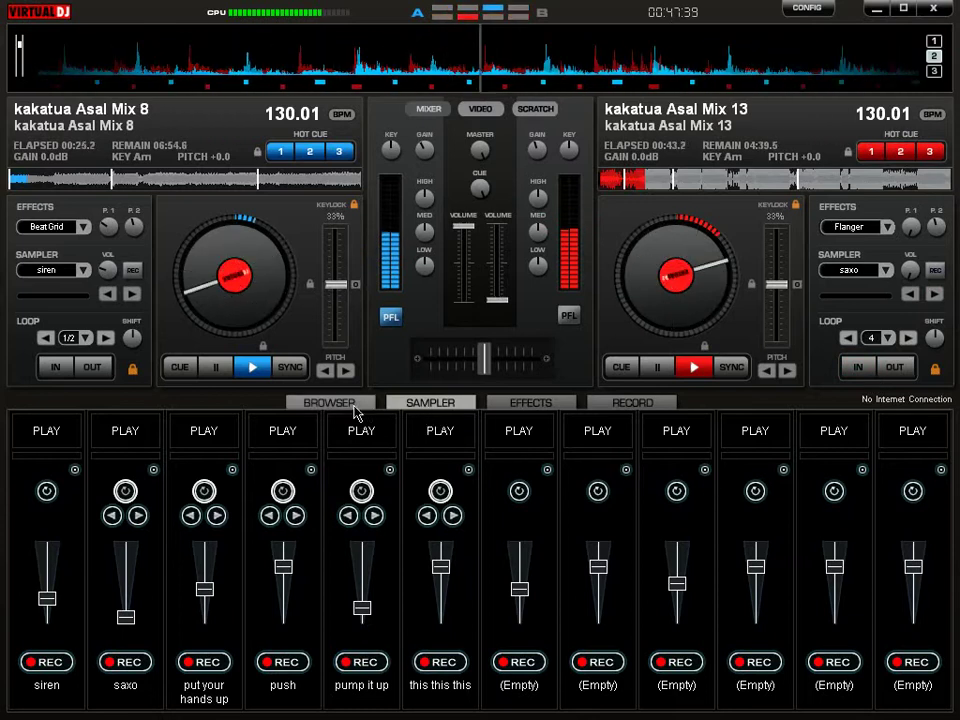
Look through the Browser, Sampler and Effects pages in turn
left_click(340, 403)
left_click(508, 480)
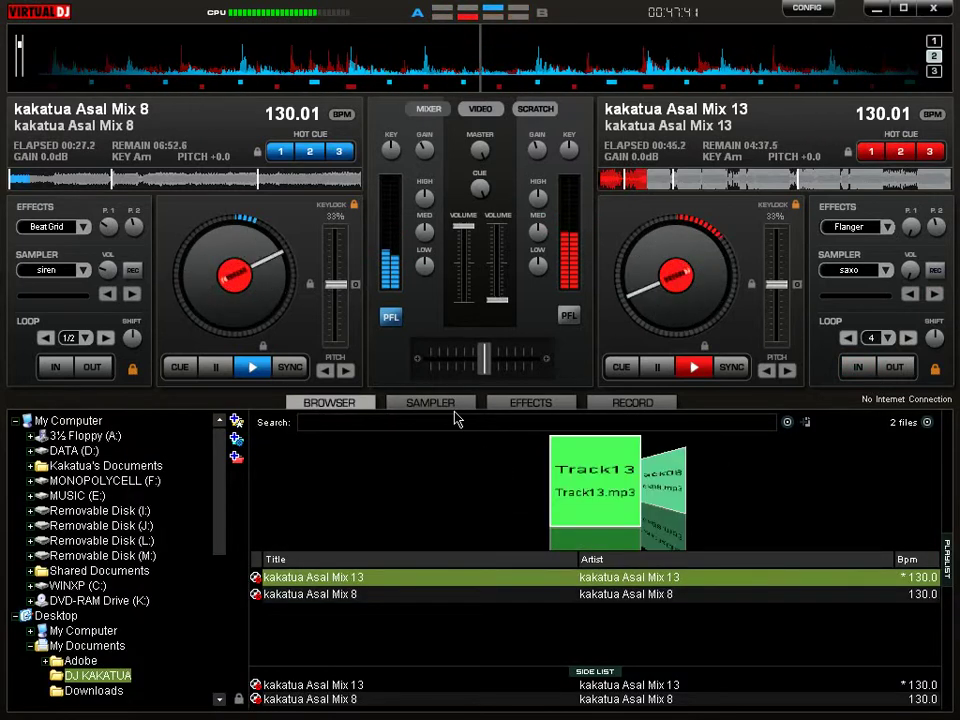
left_click(405, 404)
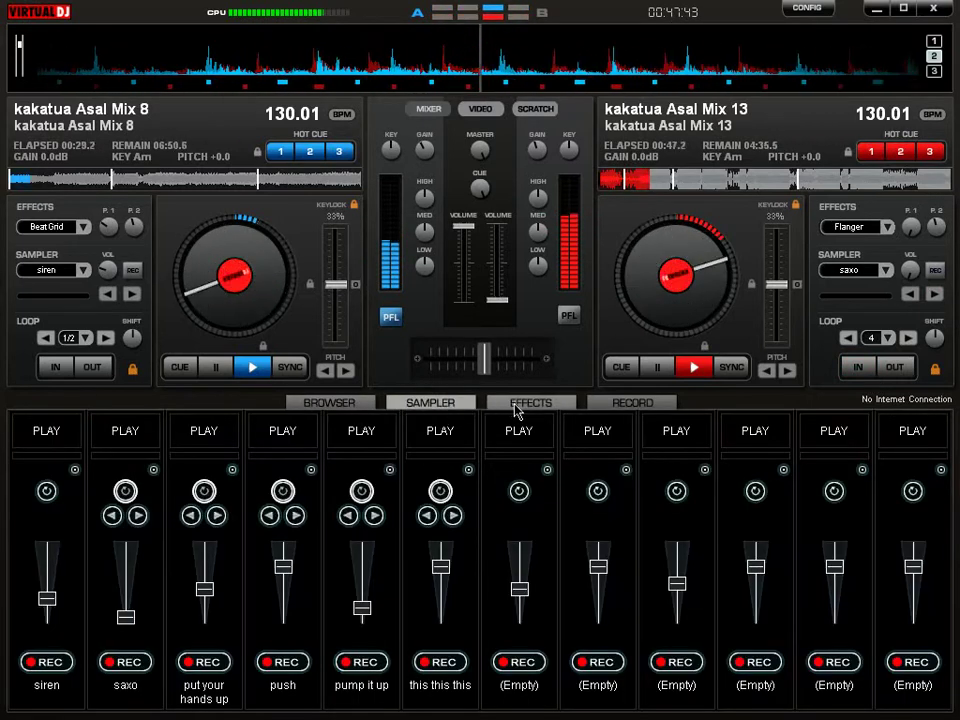
left_click(520, 407)
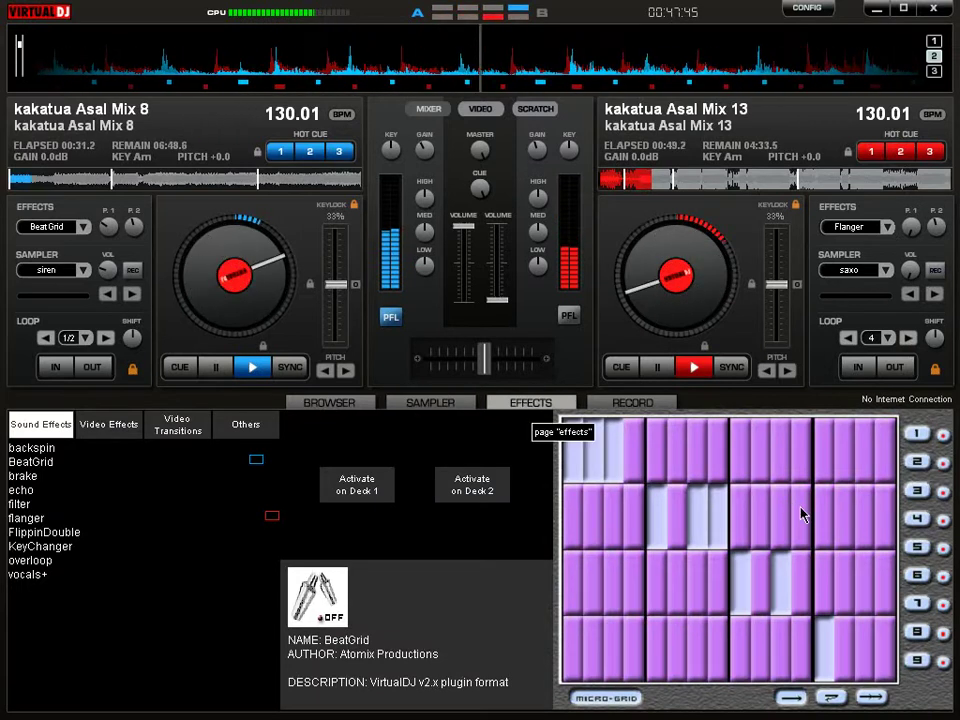
Jump deck 2 to hot cue 2 and hot cue 3, and nudge the crossfader slightly toward deck A
left_click(902, 152)
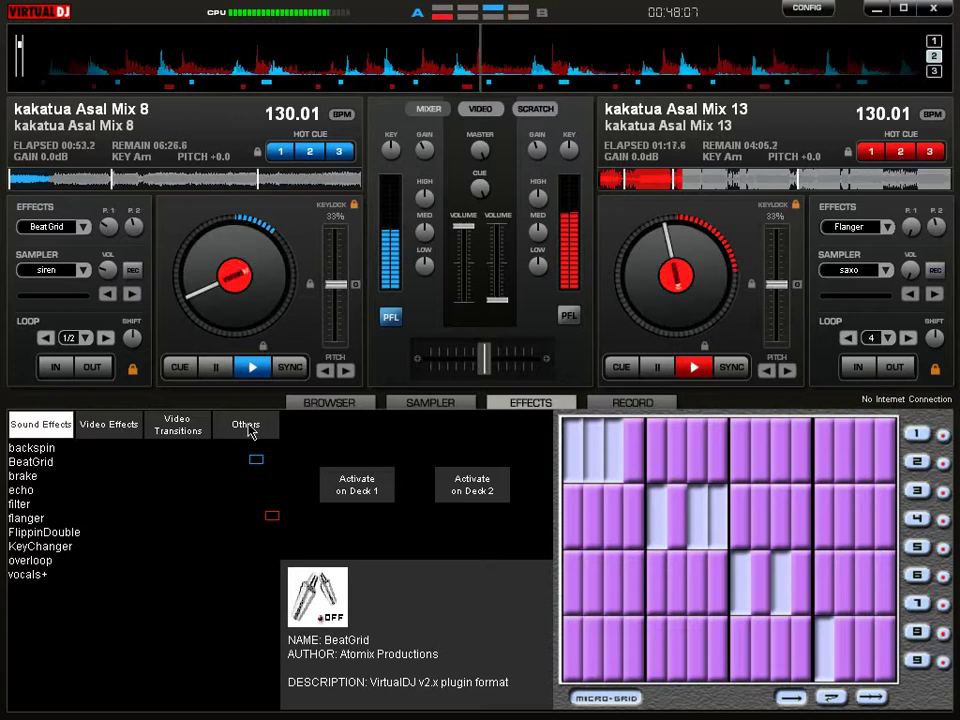
left_click(455, 405)
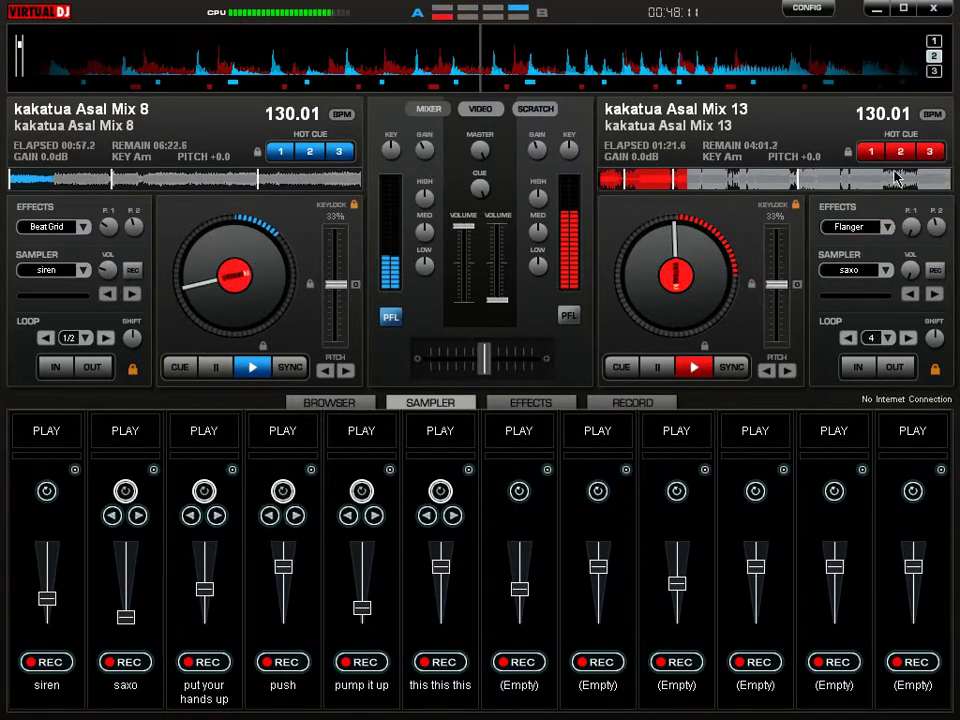
left_click(928, 153)
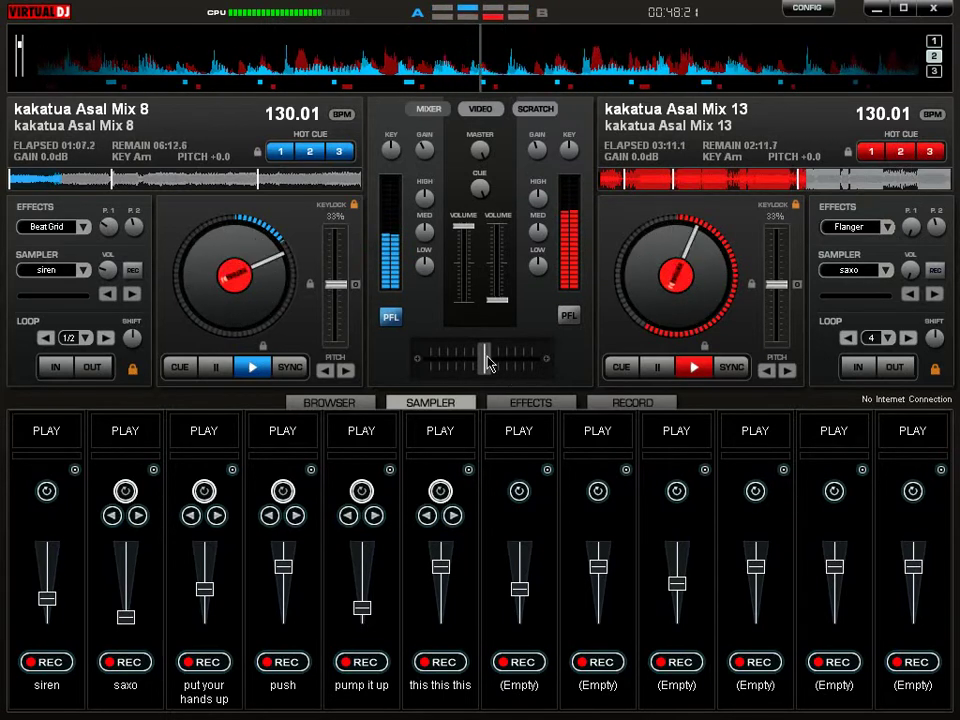
left_click_drag(490, 356, 484, 356)
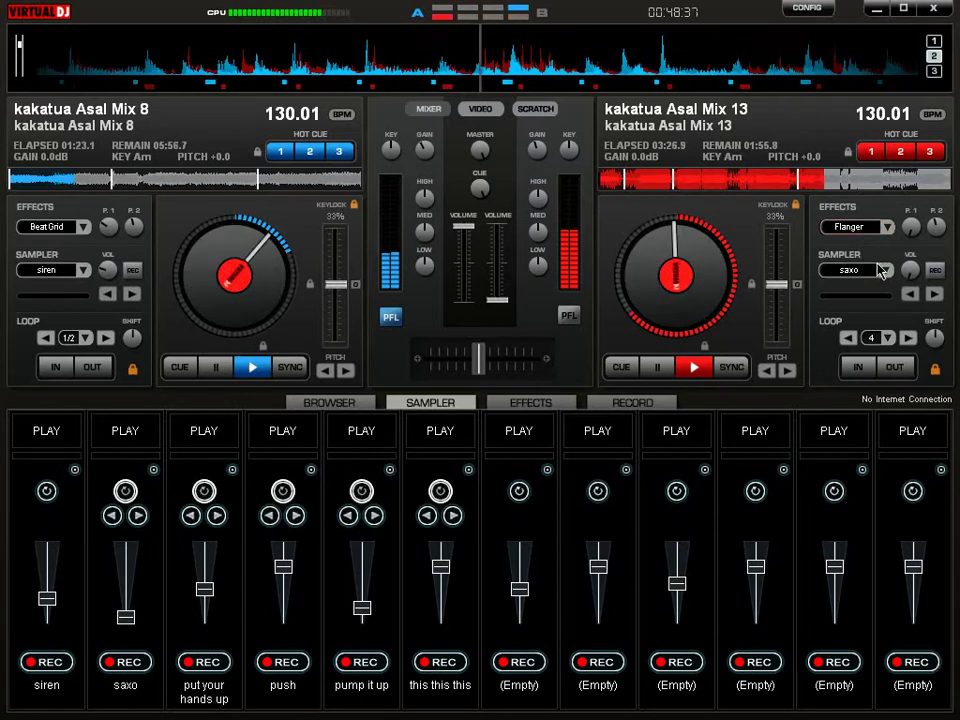
Switch deck 2's sampler selection to siren and then back to saxo
left_click(880, 270)
left_click(848, 281)
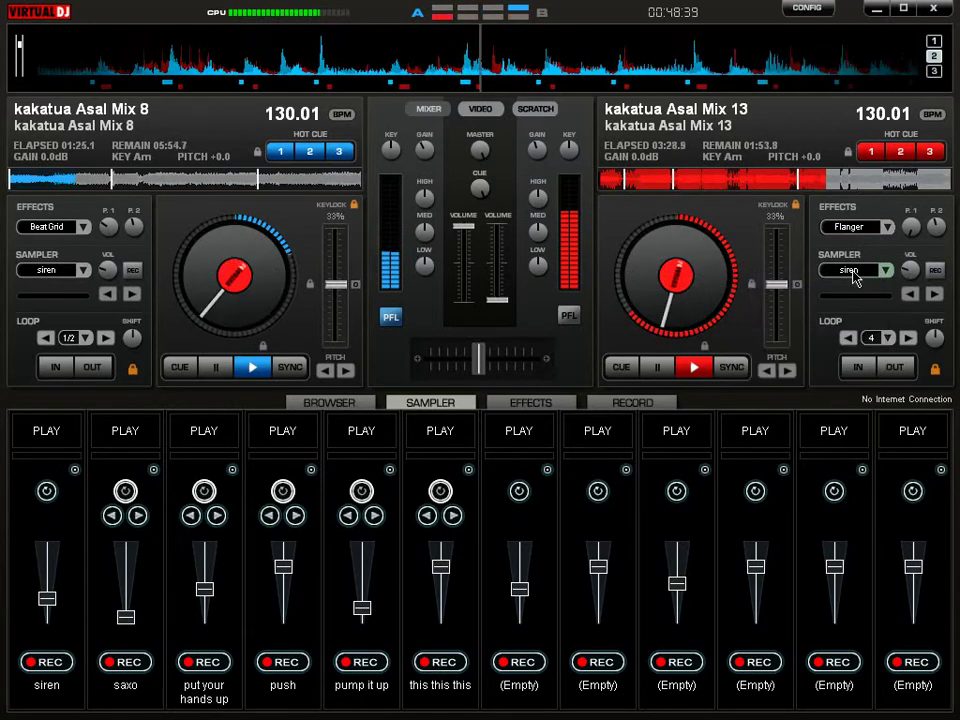
left_click(855, 272)
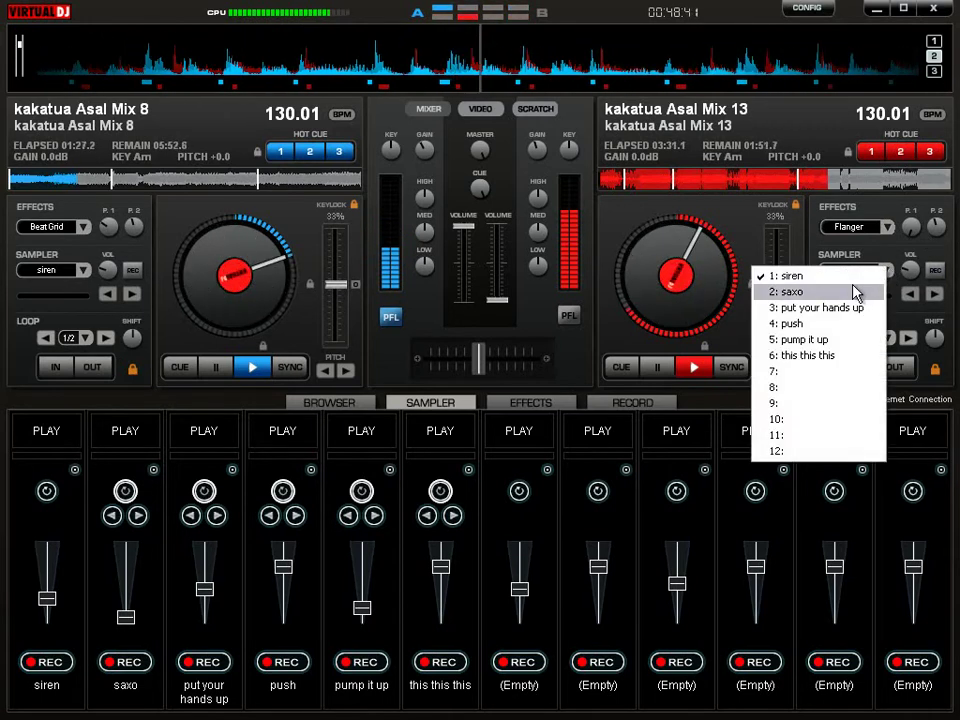
left_click(855, 292)
Jump deck 2 to hot cues 1 and 2, and check the sample slots available in its sampler list
left_click(871, 151)
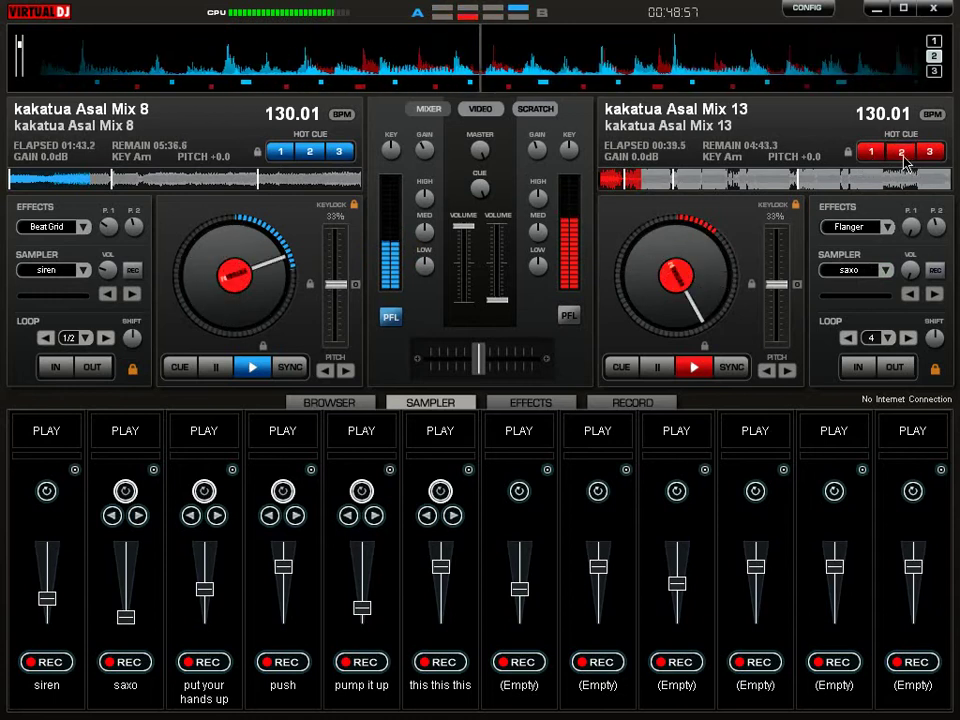
key("2")
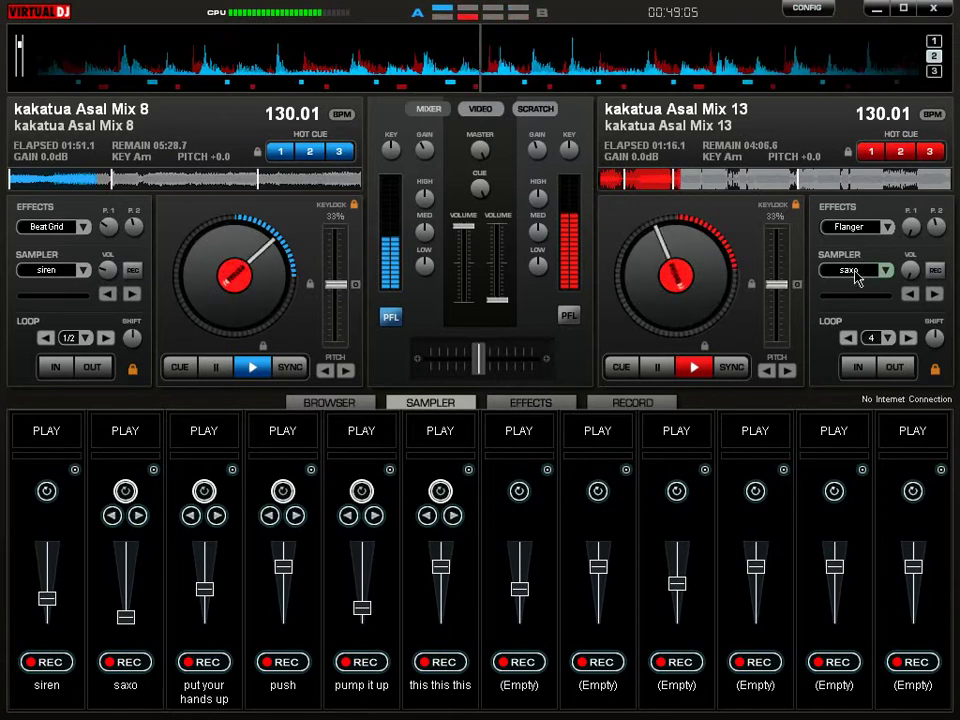
left_click(884, 272)
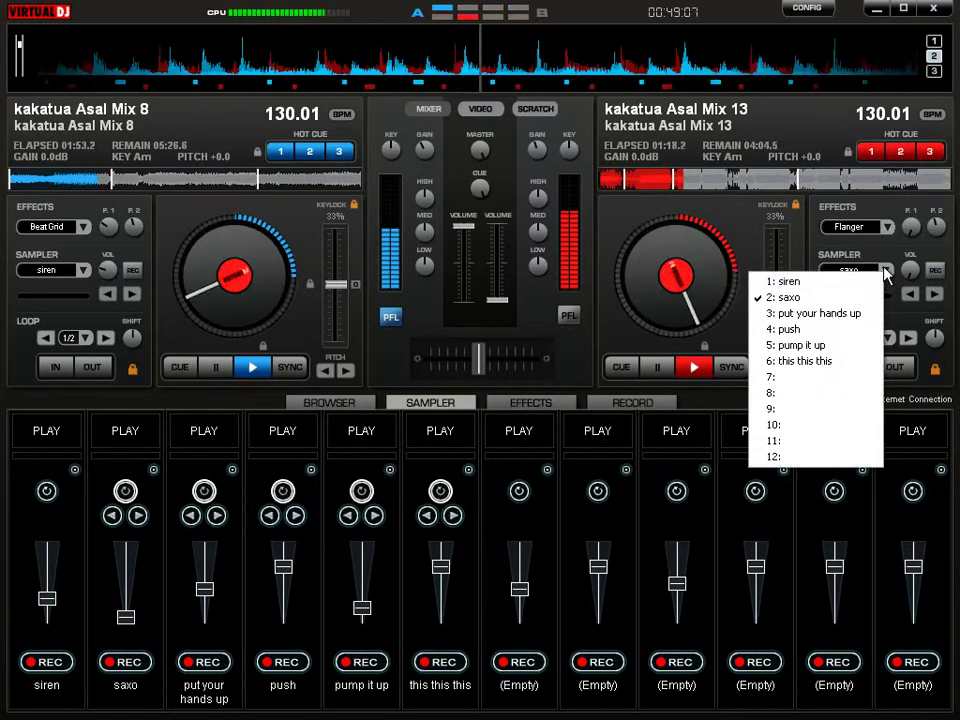
left_click(884, 272)
left_click(885, 272)
left_click(887, 280)
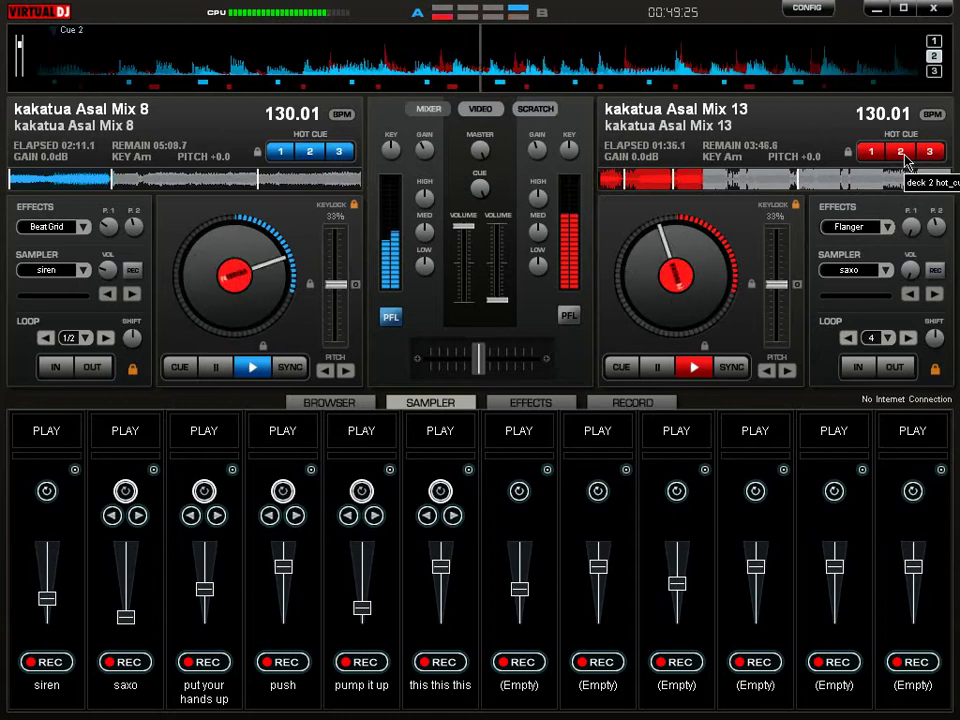
left_click(902, 153)
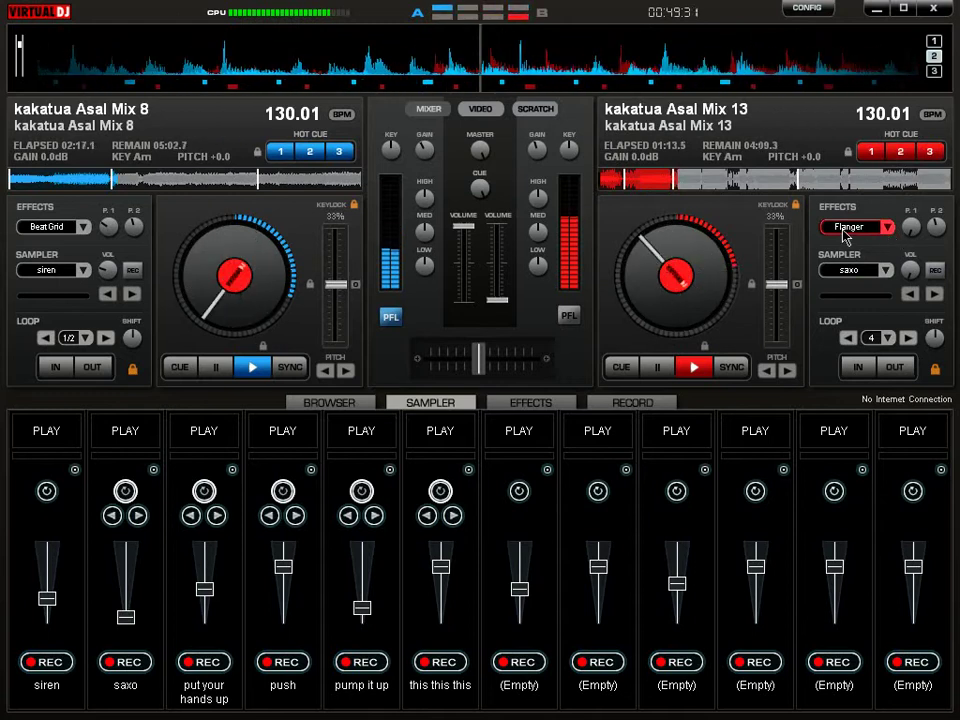
Switch deck 2's effect to BeatGrid, then back to Flanger, and try Flanger on the track
left_click(848, 230)
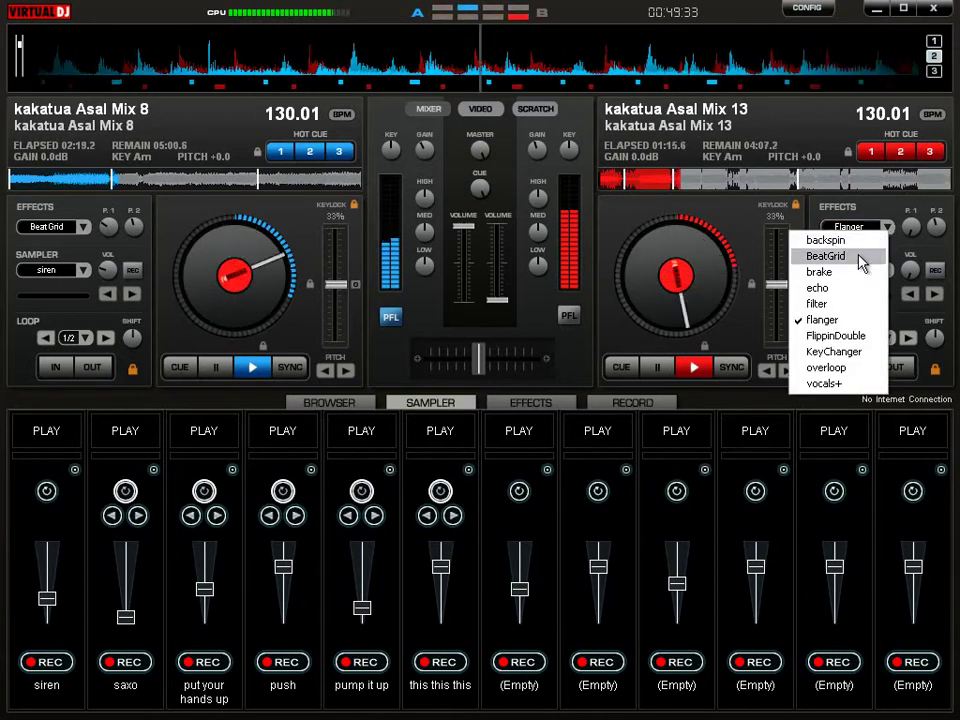
left_click(860, 258)
left_click(883, 229)
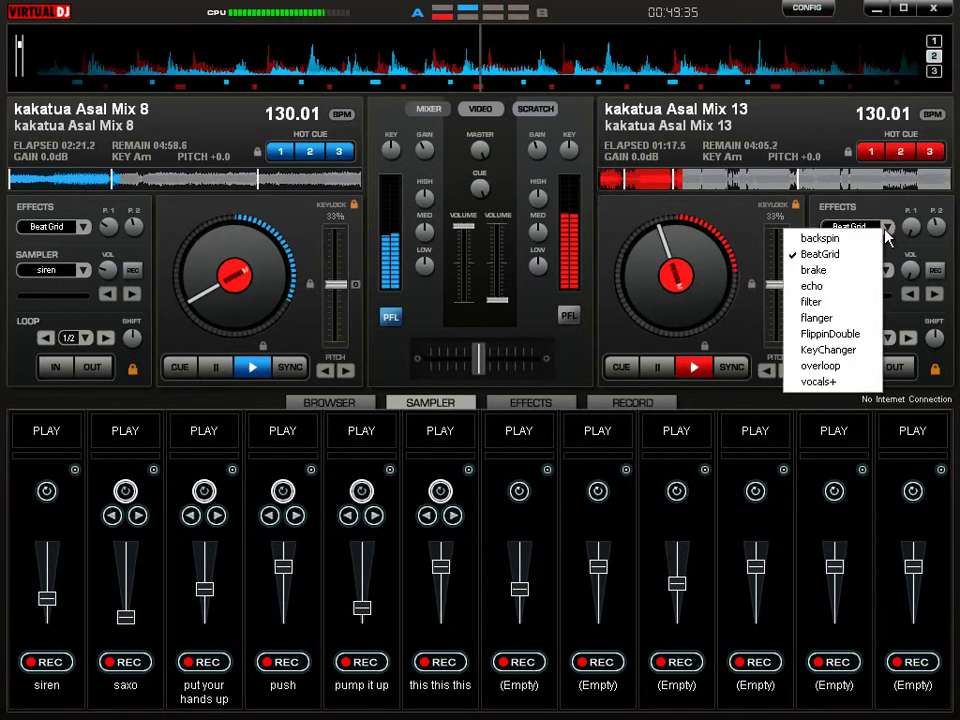
left_click(852, 318)
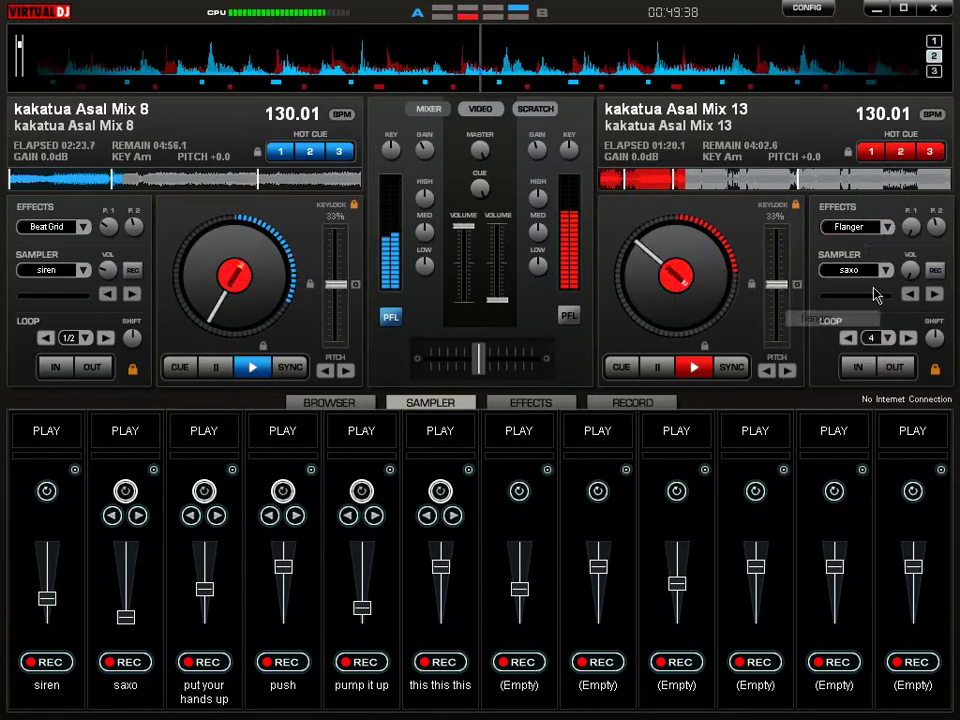
left_click(862, 228)
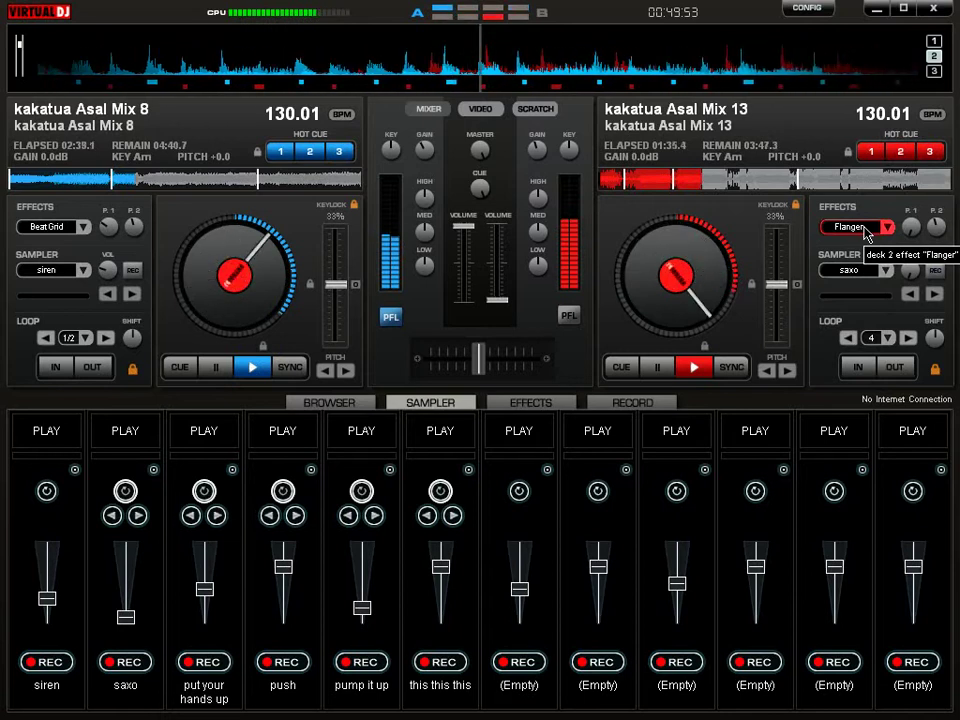
Play the saxo sample with deck 2 paused, stop the sample, and resume deck 2 from hot cue 2
left_click(830, 297)
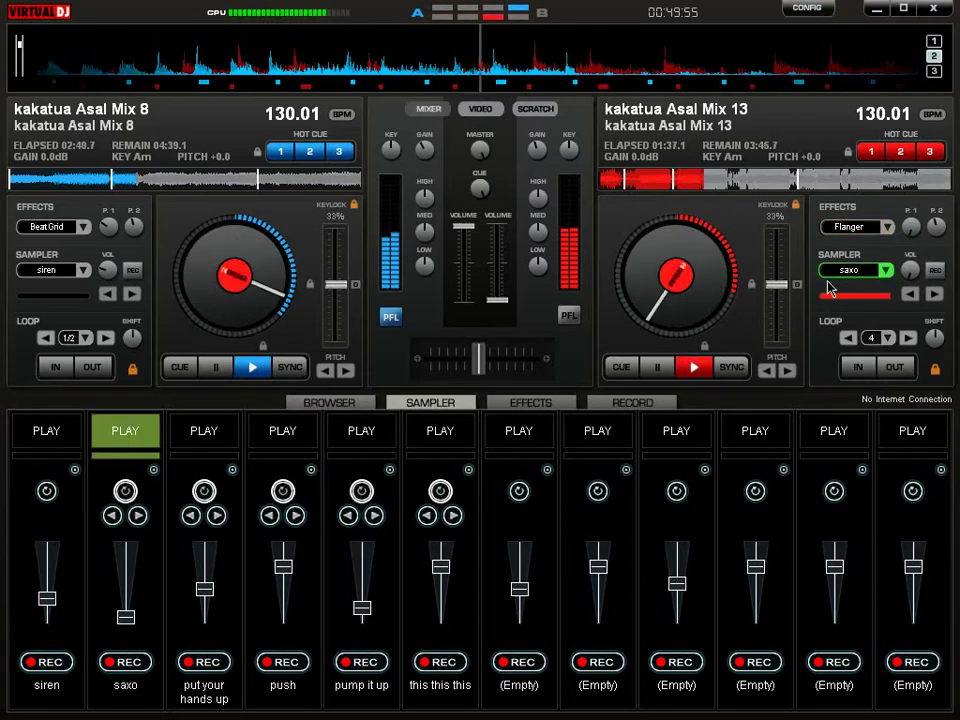
left_click(656, 367)
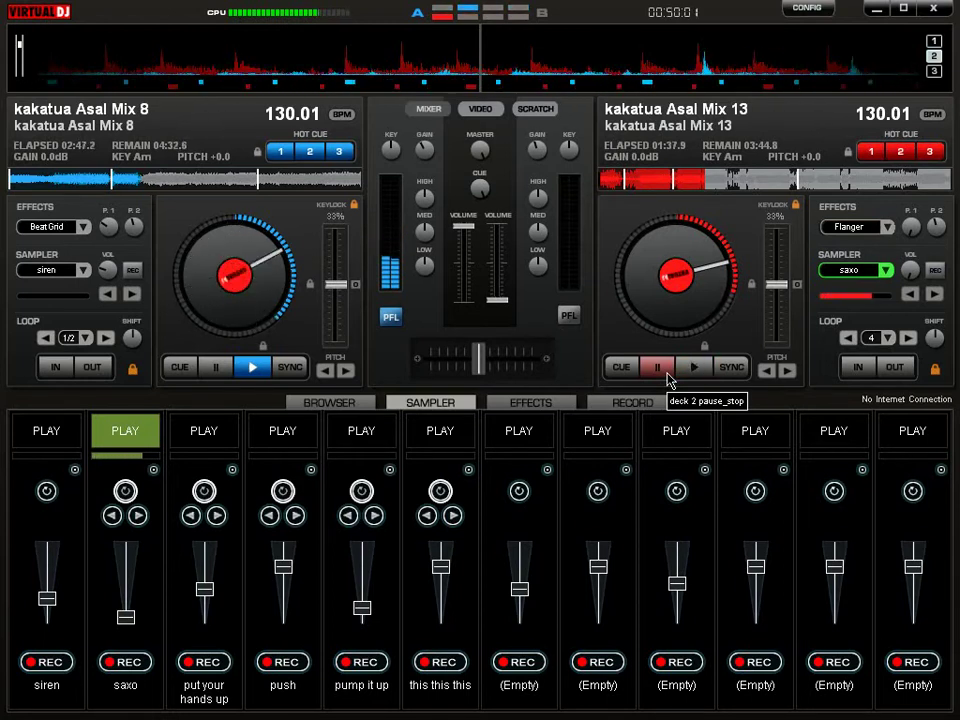
left_click(860, 272)
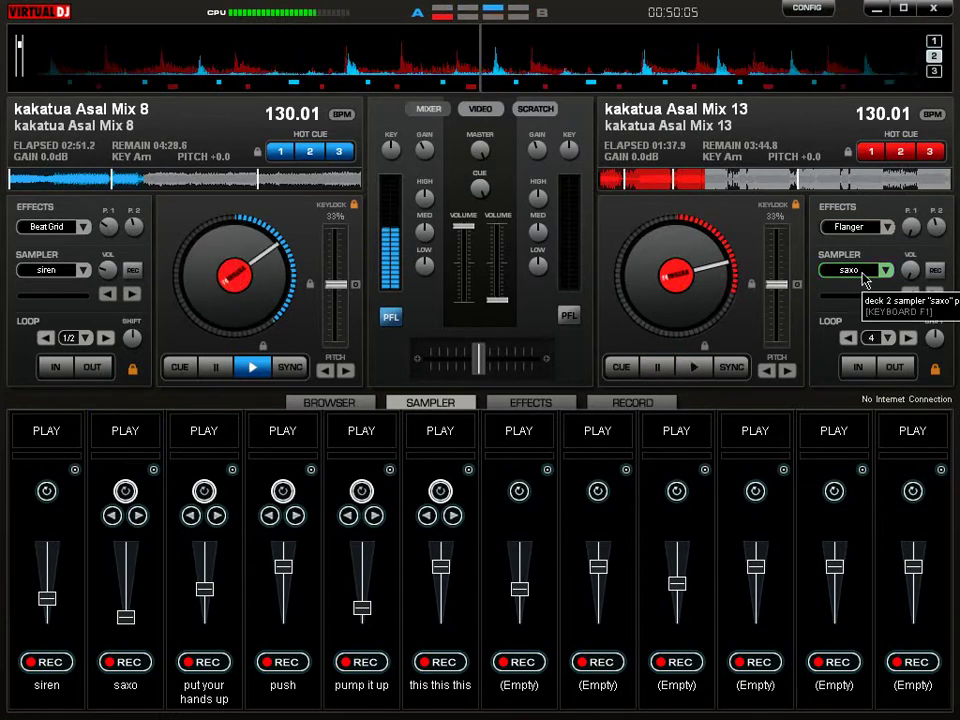
left_click(696, 366)
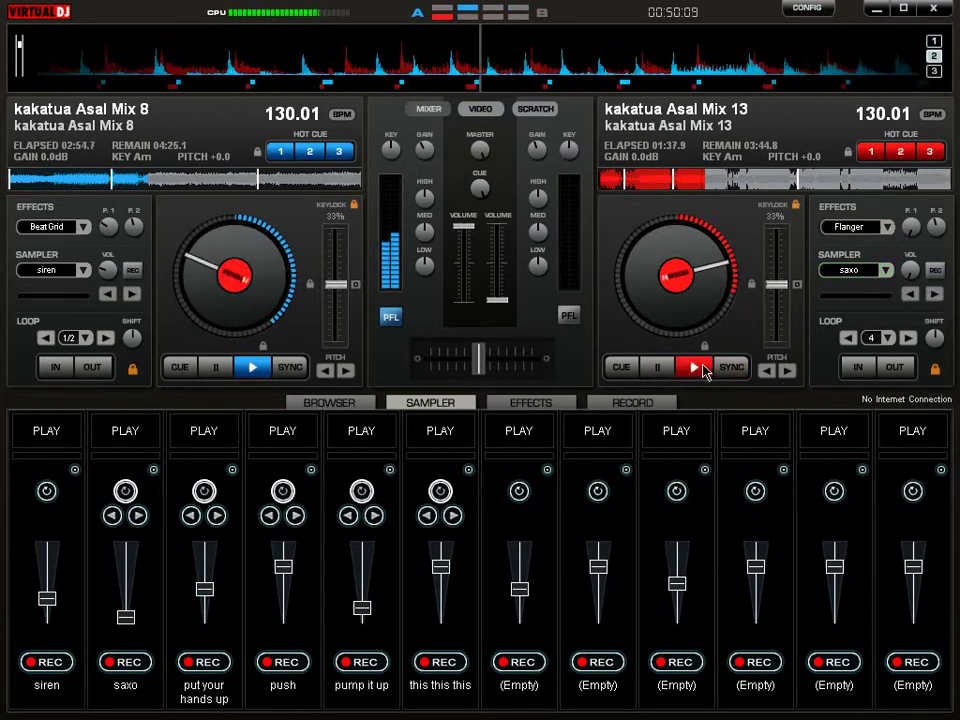
left_click(902, 153)
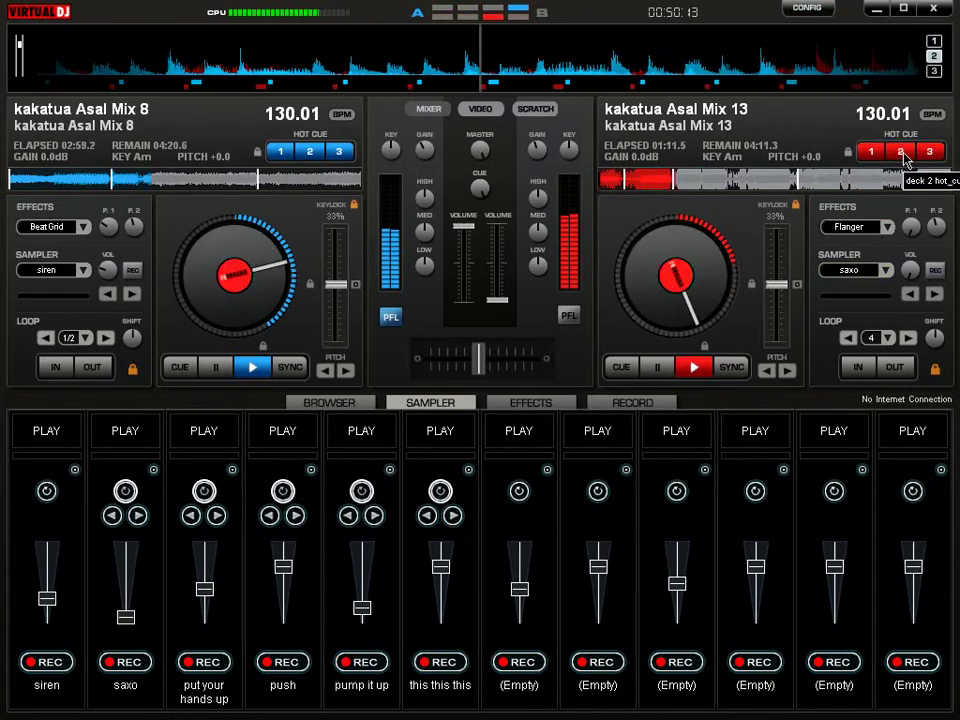
Set deck 2's loop length to 2 and switch its effect to brake and then FlippinDouble
left_click(888, 337)
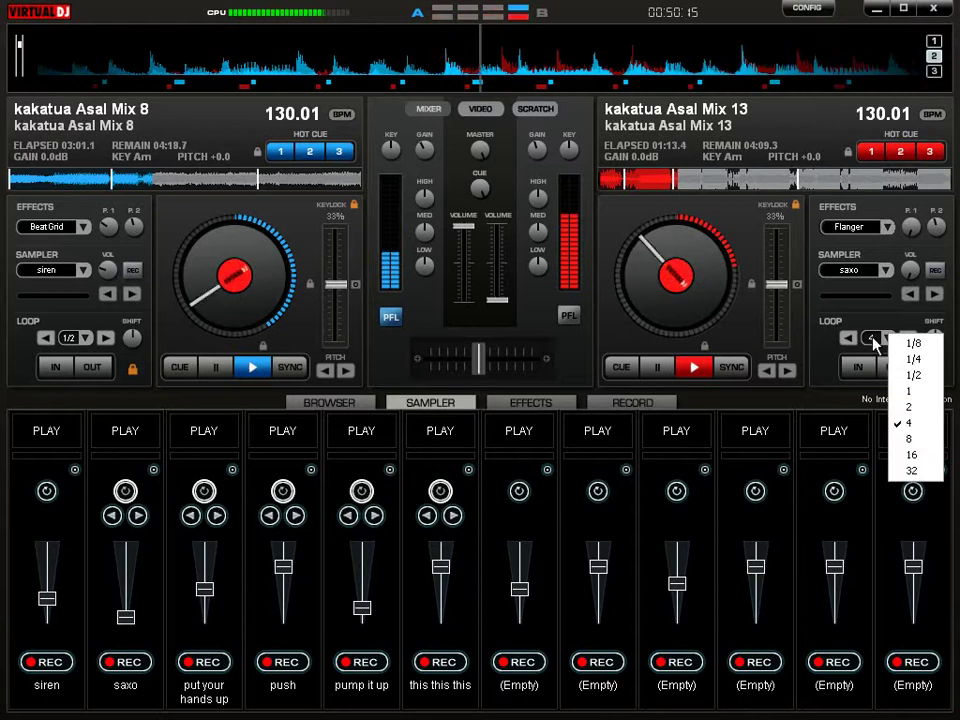
left_click(849, 337)
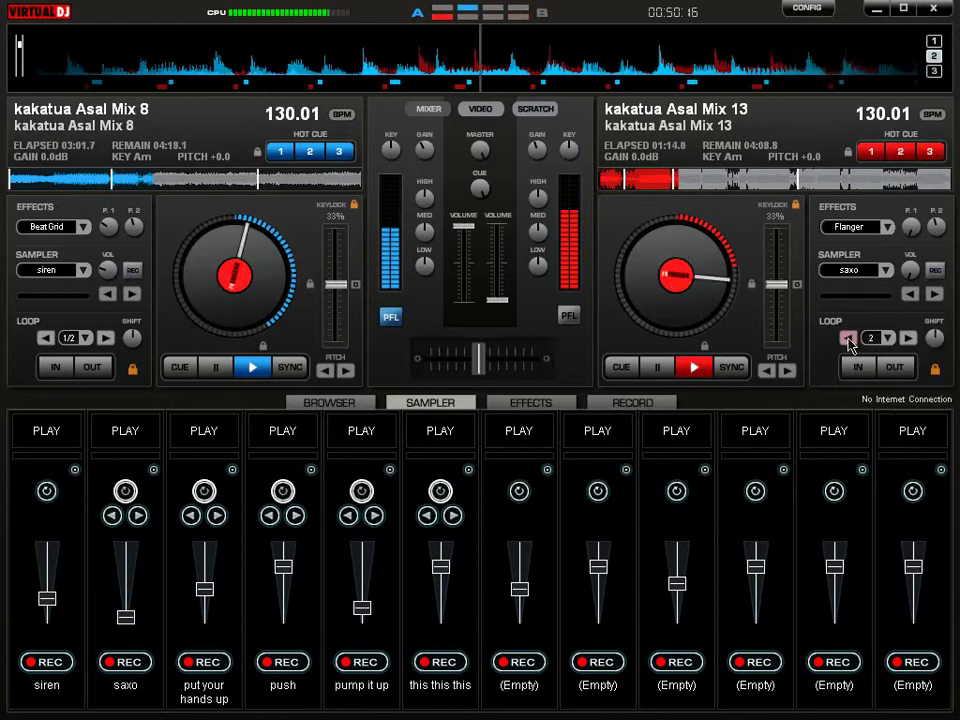
left_click(885, 227)
left_click(837, 272)
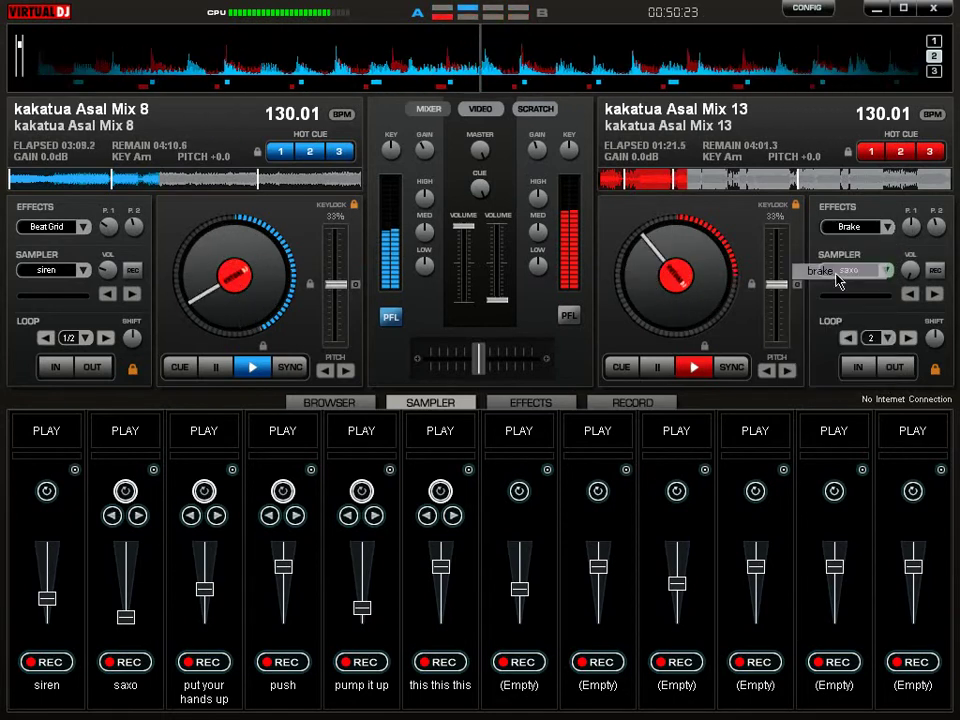
left_click(872, 229)
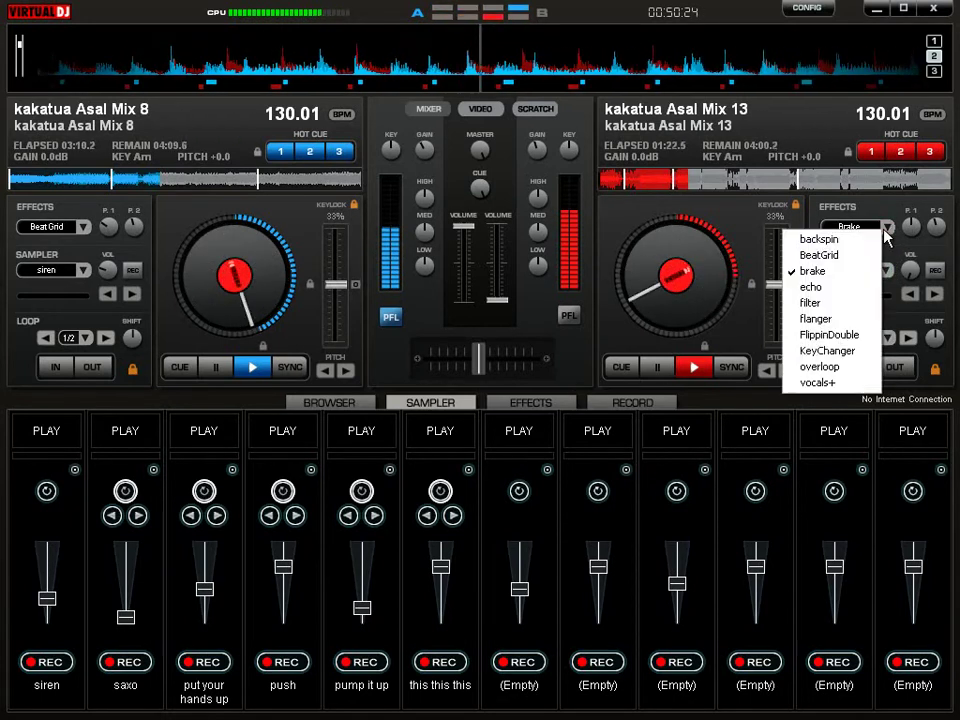
left_click(830, 336)
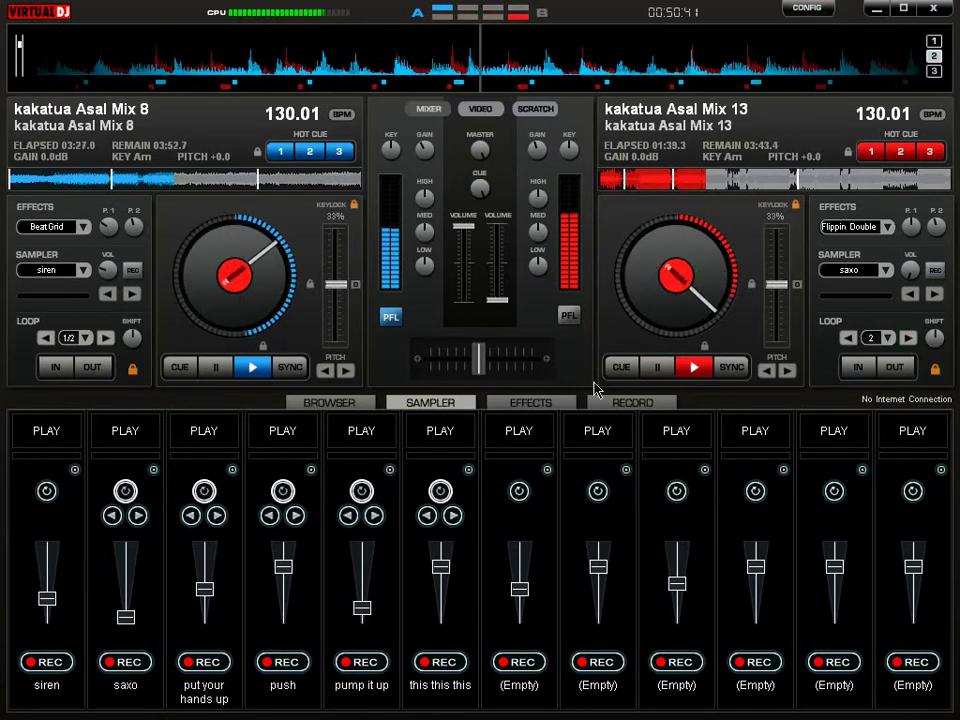
Review the backspin, BeatGrid, brake and echo entries in the sound effects list on the Effects page
left_click(545, 402)
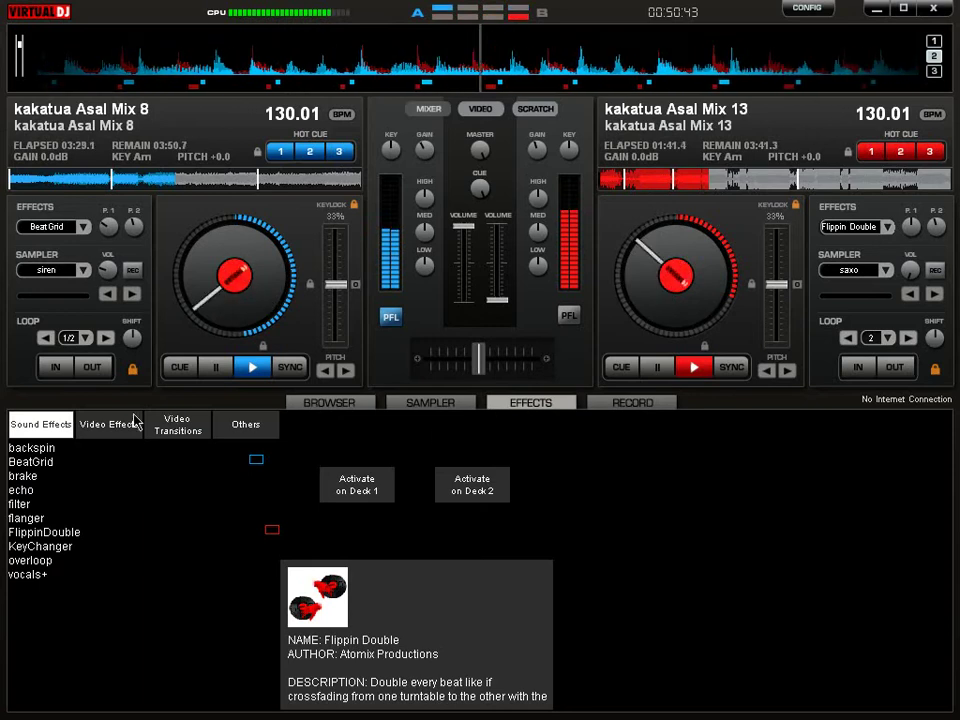
left_click(33, 449)
left_click(32, 462)
left_click(45, 476)
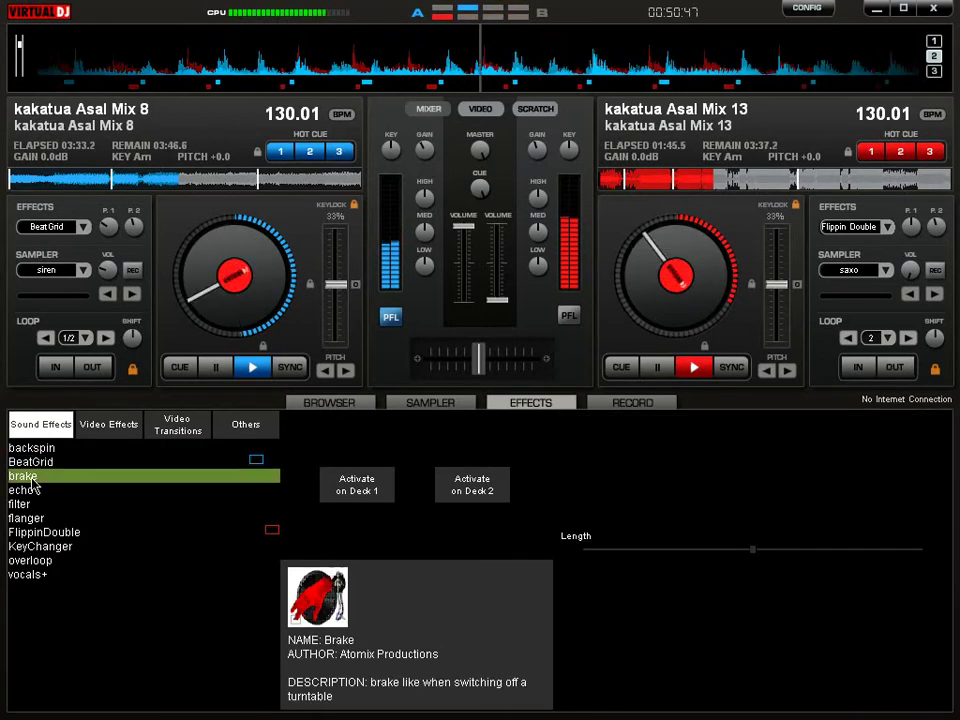
left_click(62, 490)
Edit the BeatGrid pattern: move columns 3 and 5 to row 3, column 7 to row 4, and column 15 to row 2
left_click(48, 466)
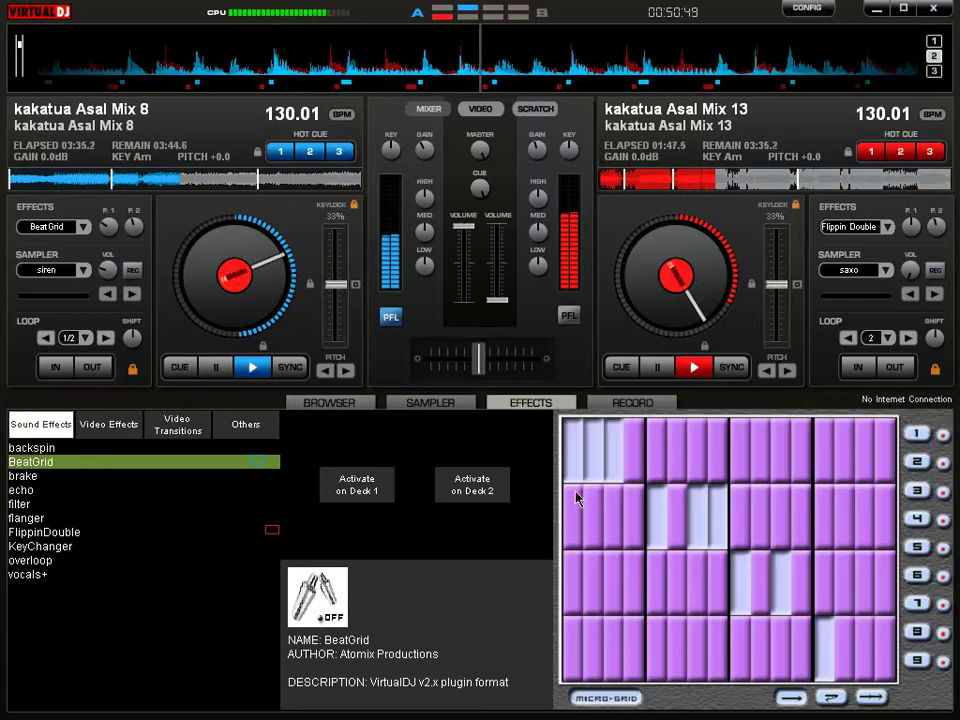
left_click(658, 572)
left_click(618, 580)
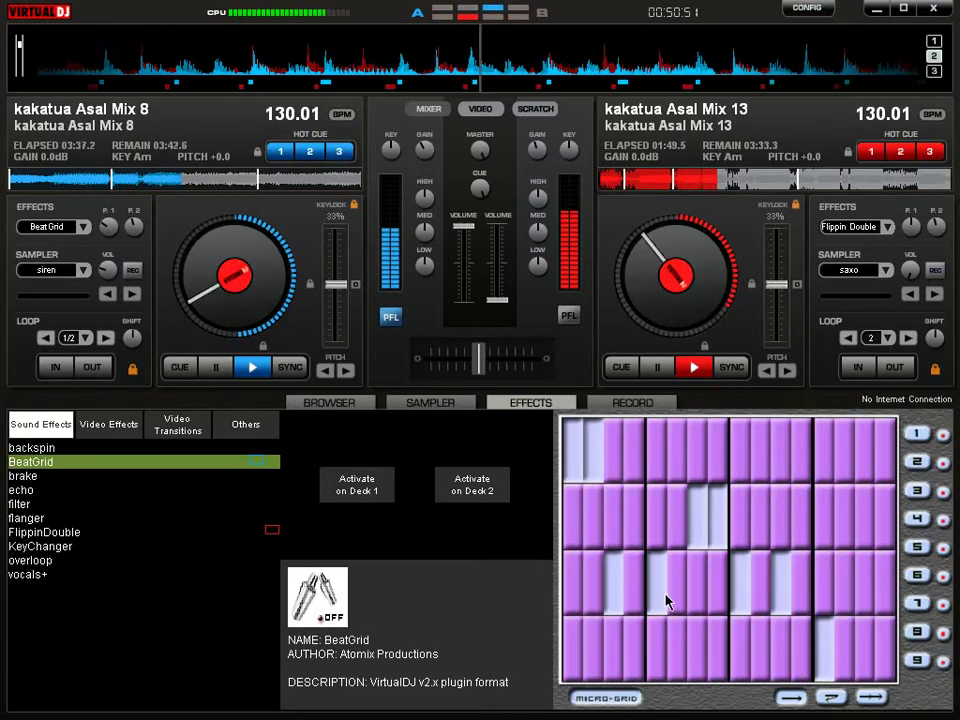
left_click(699, 634)
left_click(859, 536)
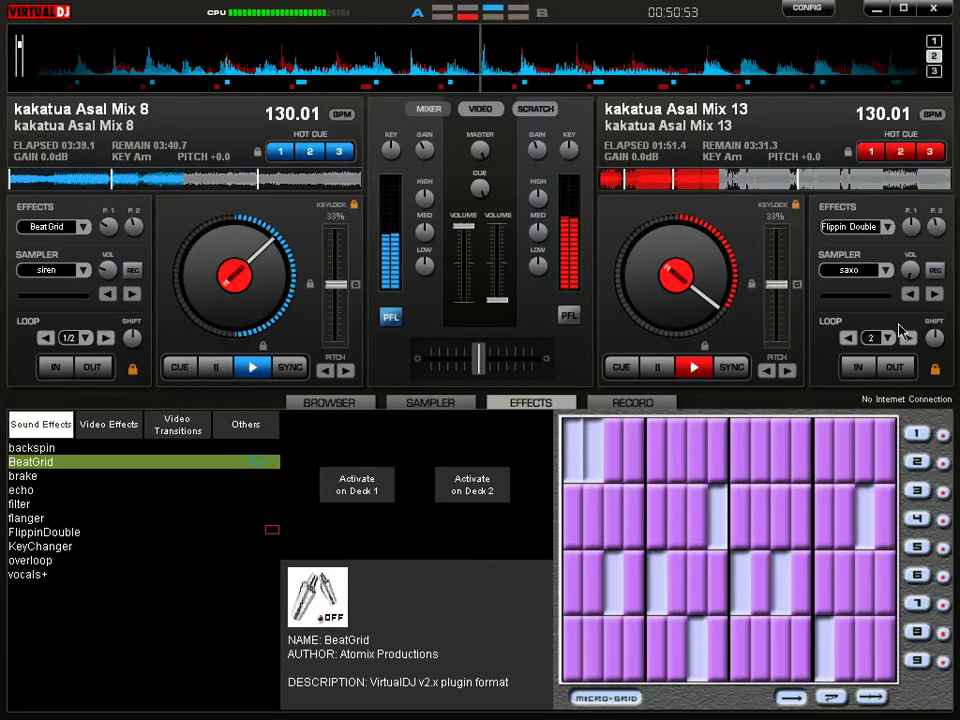
Jump deck 2 to hot cue 2 and set deck 1's loop length to 1/4
left_click(900, 151)
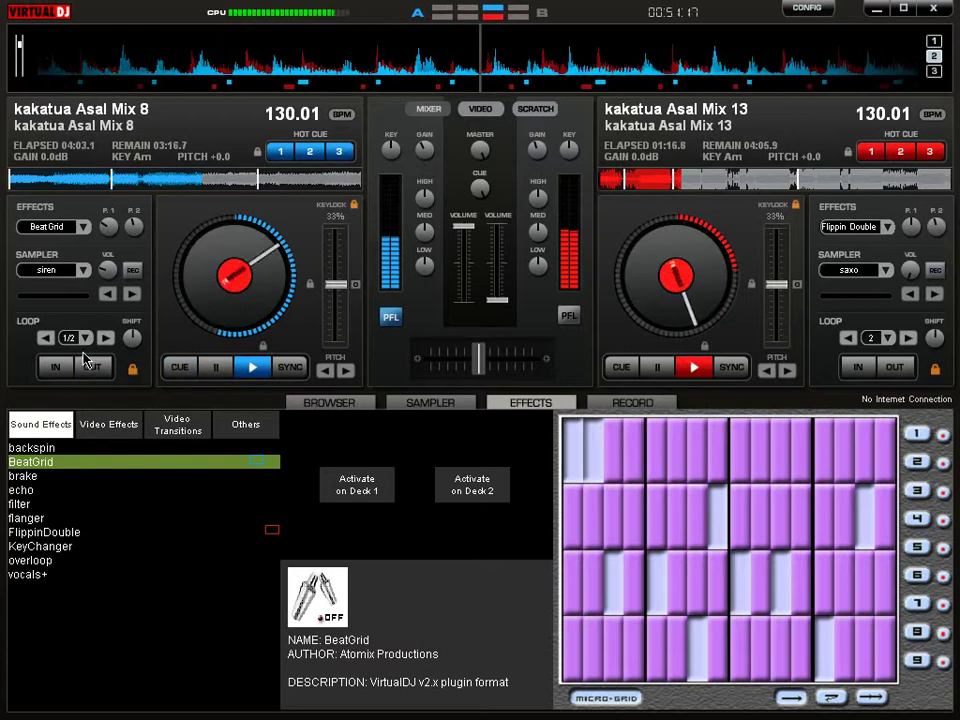
left_click(46, 337)
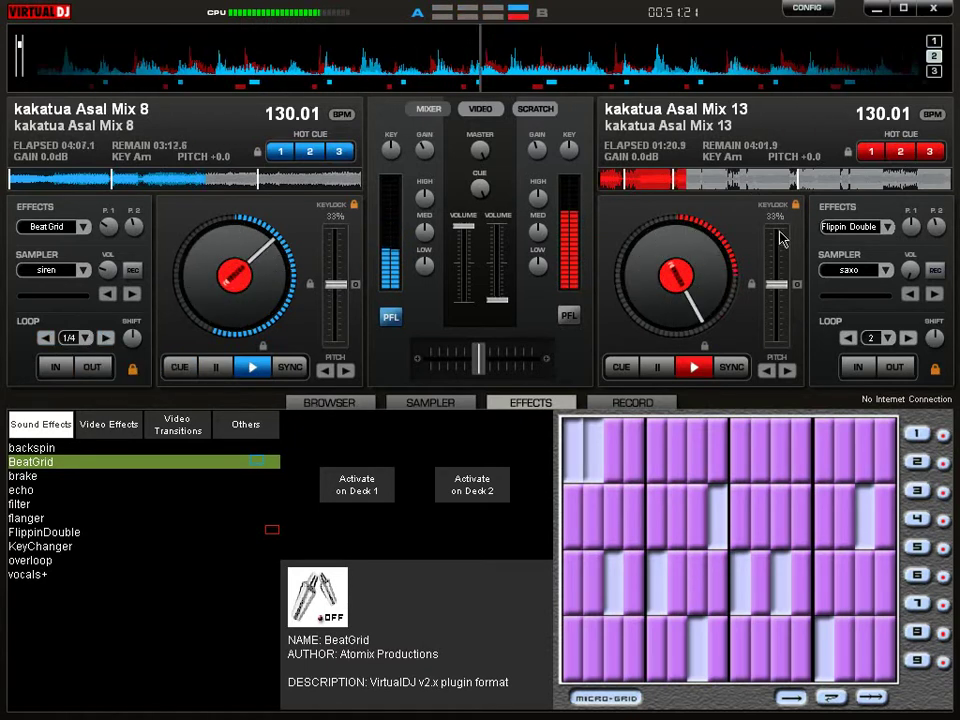
Jump deck 2 to hot cue 3 and back to hot cue 2, and switch its effect to echo
left_click(930, 152)
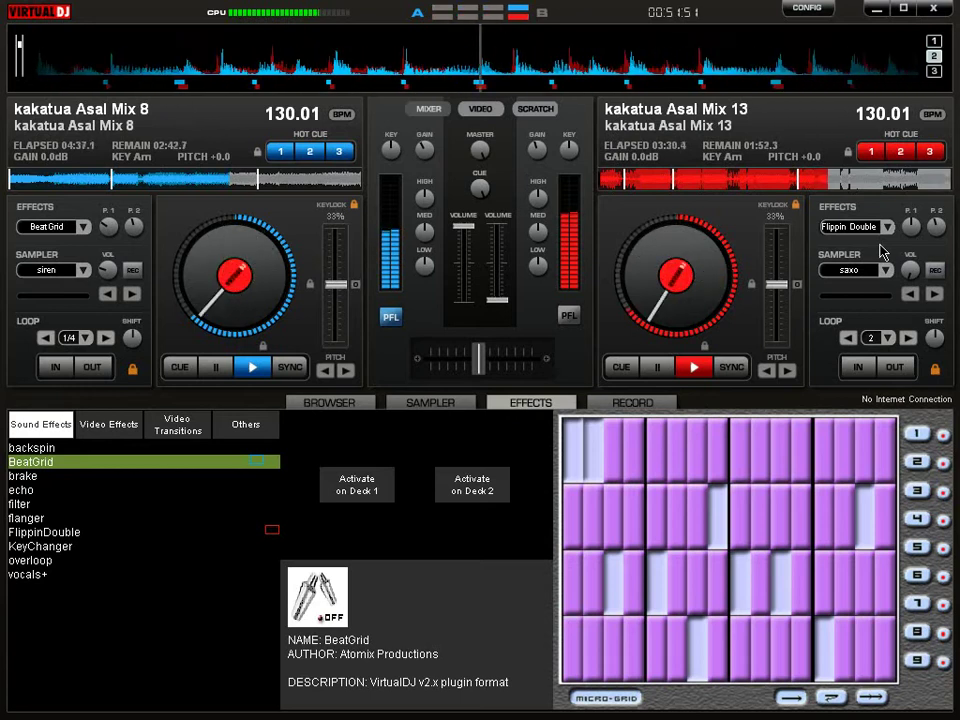
left_click(901, 151)
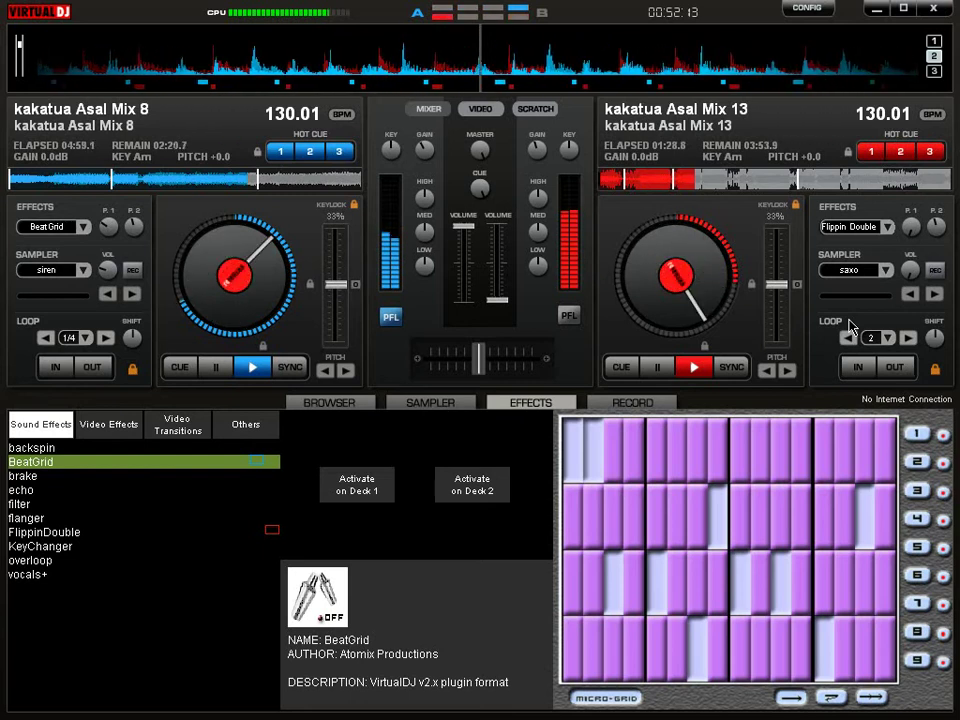
left_click(885, 229)
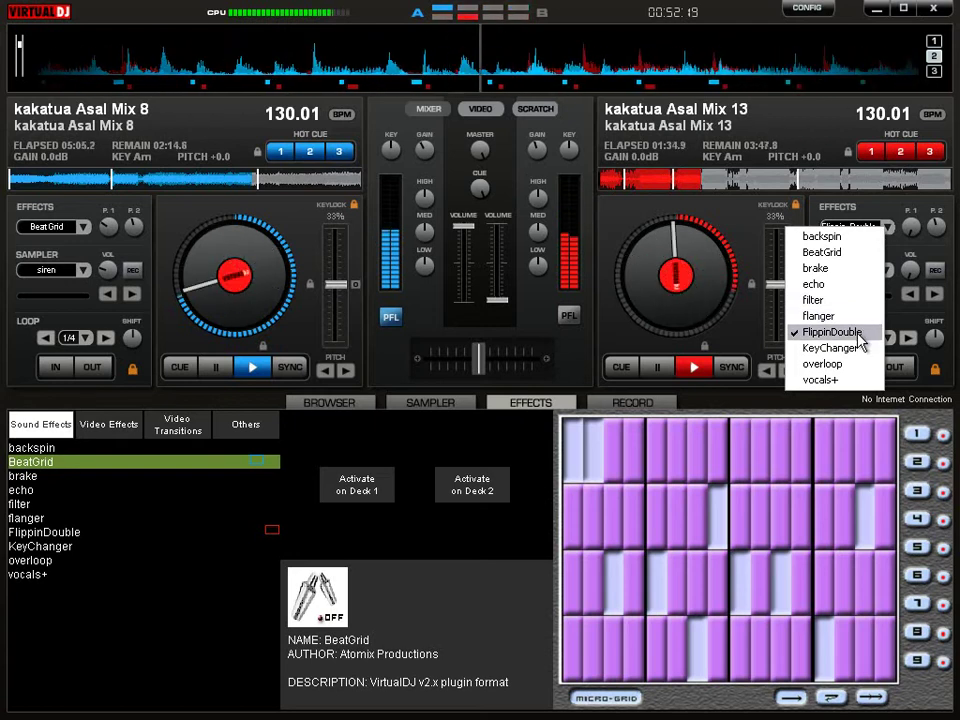
left_click(842, 285)
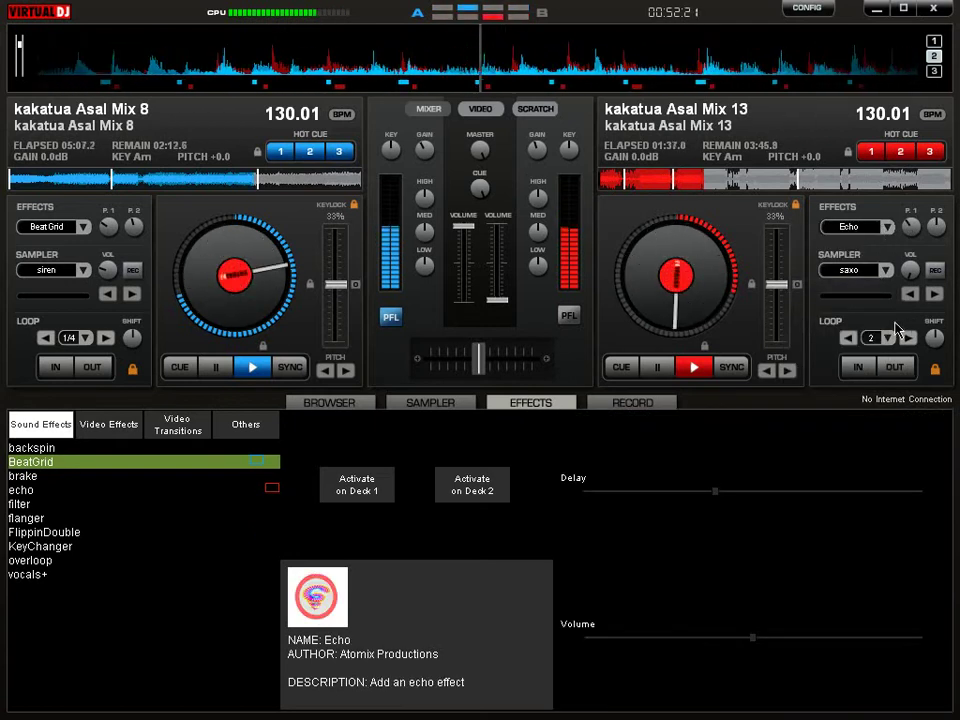
Review the brake, BeatGrid, flanger, FlippinDouble and echo entries in the sound effects list, and check the sampler slots
left_click(45, 478)
left_click(47, 461)
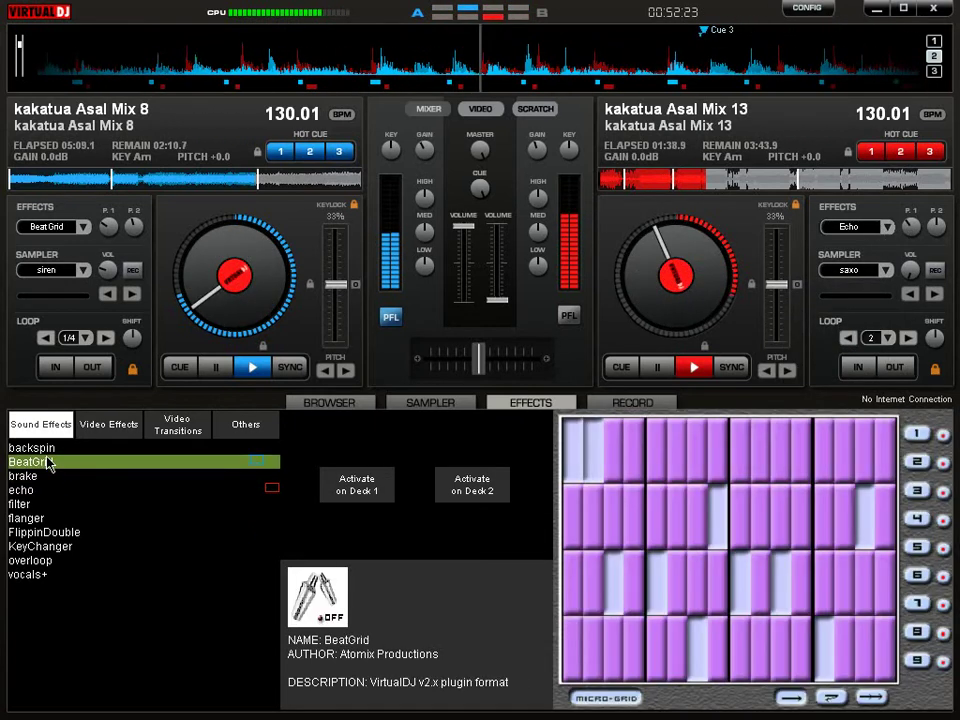
left_click(40, 518)
left_click(37, 533)
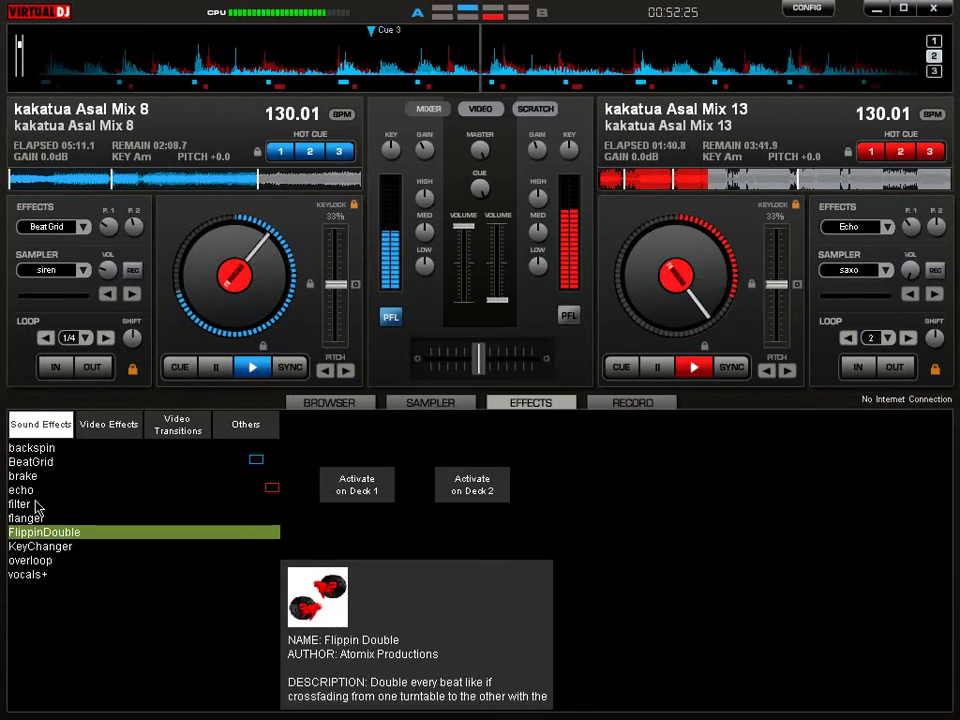
left_click(24, 490)
left_click(30, 477)
left_click(394, 405)
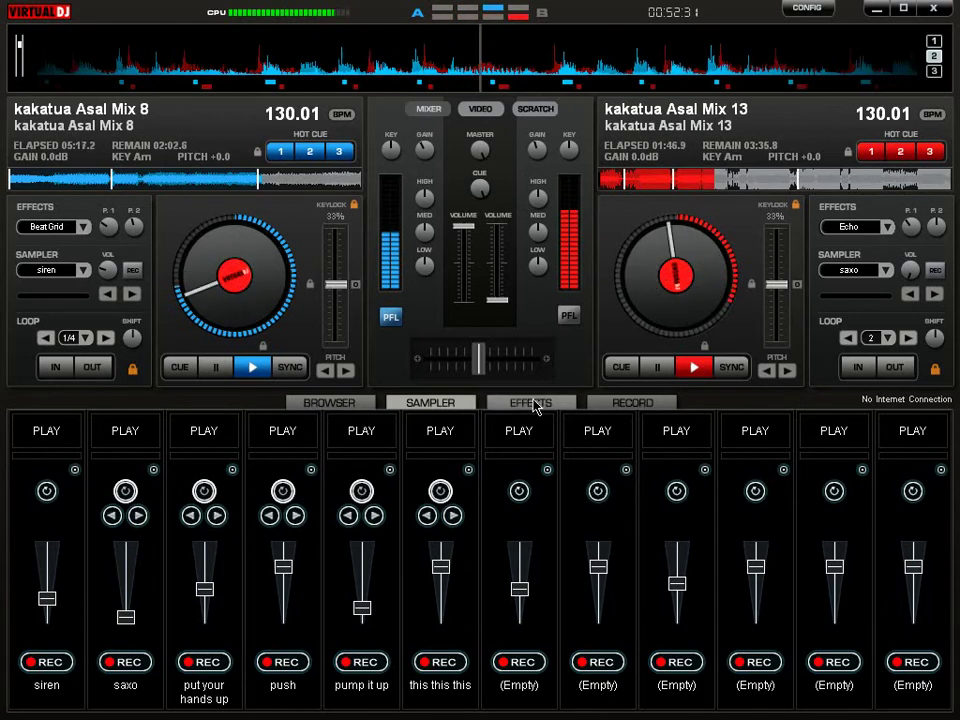
left_click(495, 402)
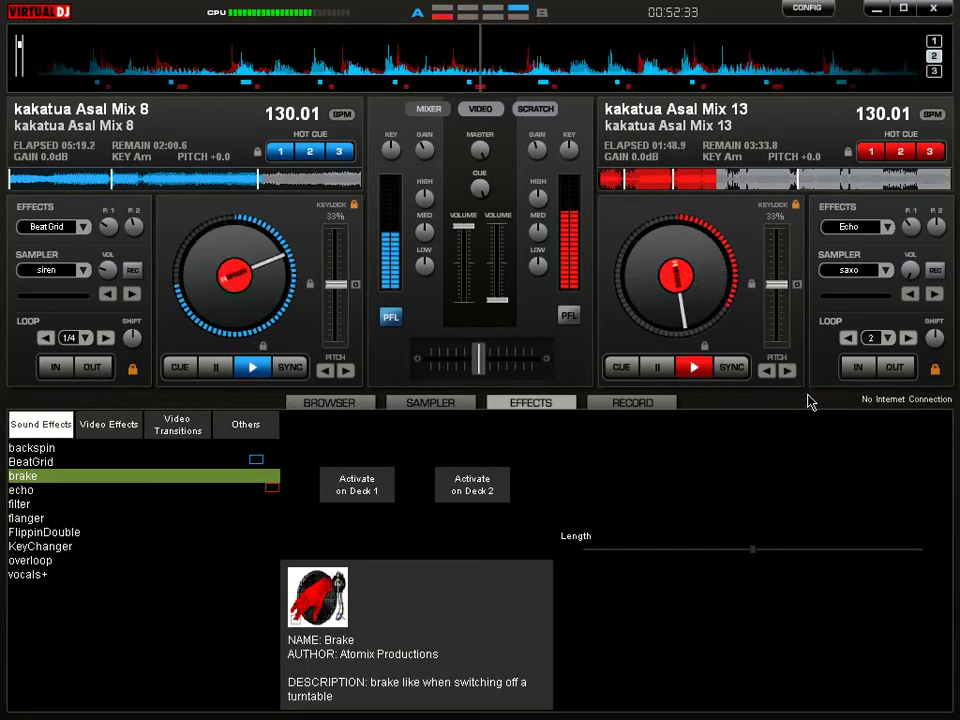
Set deck 2's loop length to 4 and show the track browser after viewing the BeatGrid pattern
left_click(907, 338)
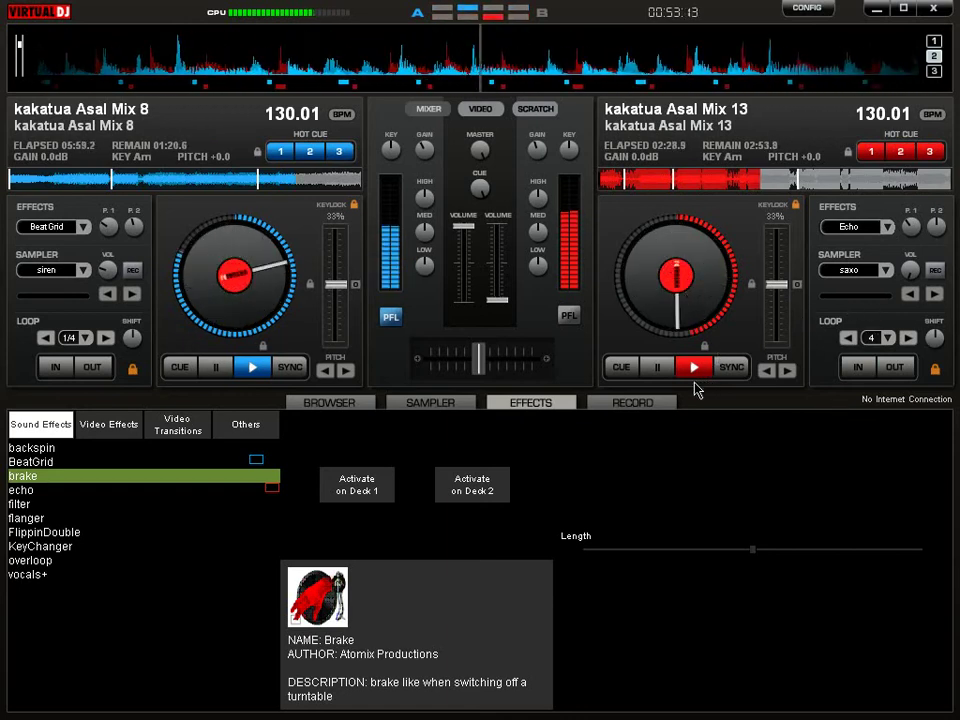
left_click(30, 461)
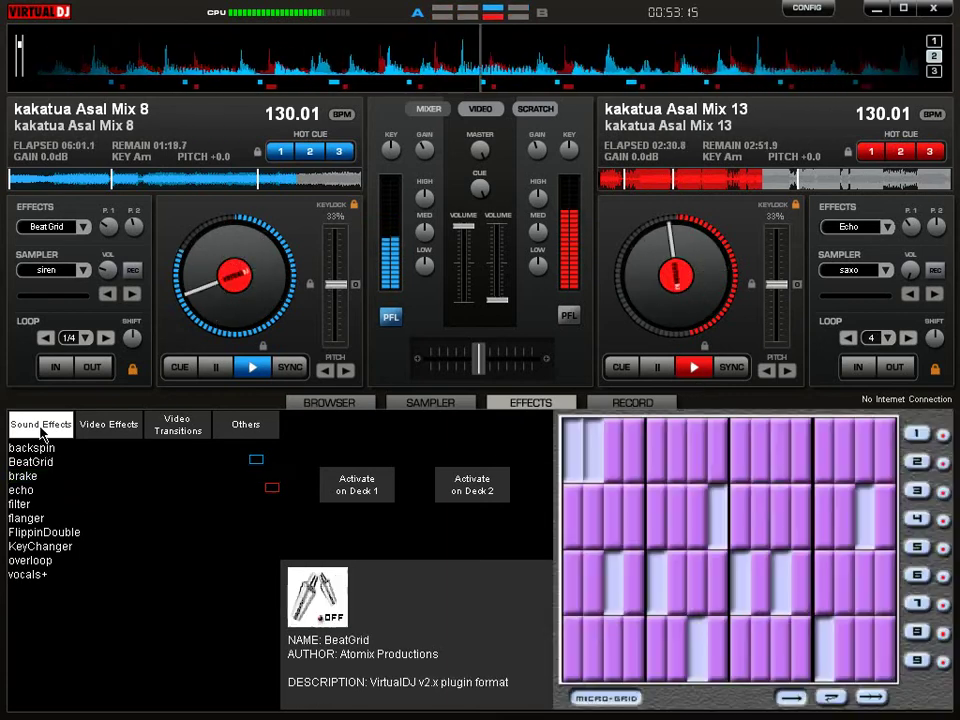
left_click(311, 405)
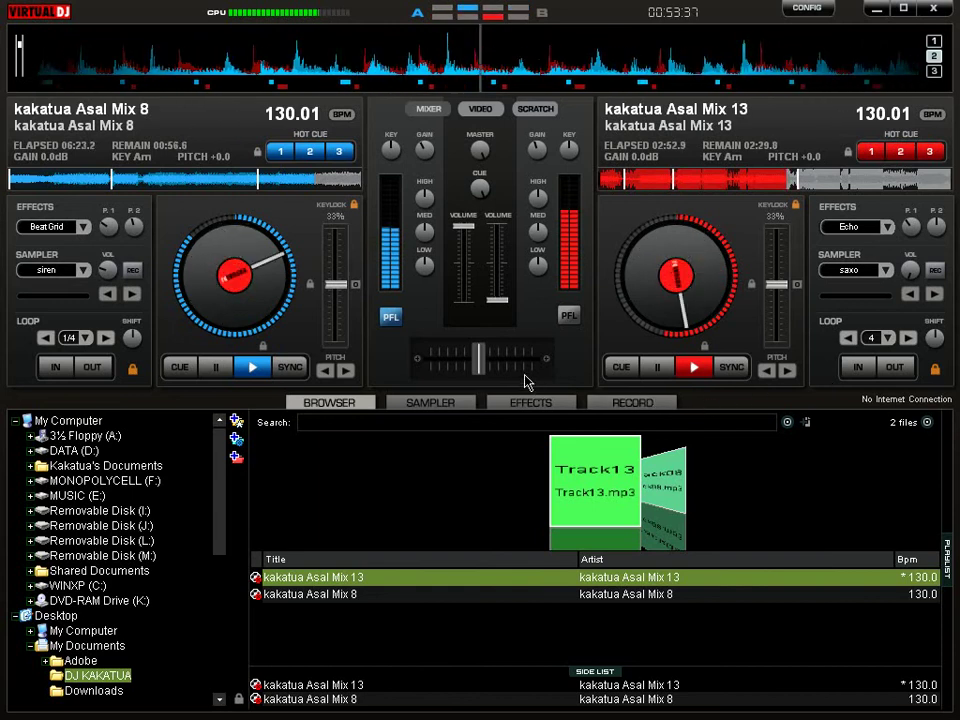
Shift the crossfader slightly toward deck 2 and jump deck 2 to hot cue 2
left_click_drag(480, 359, 498, 366)
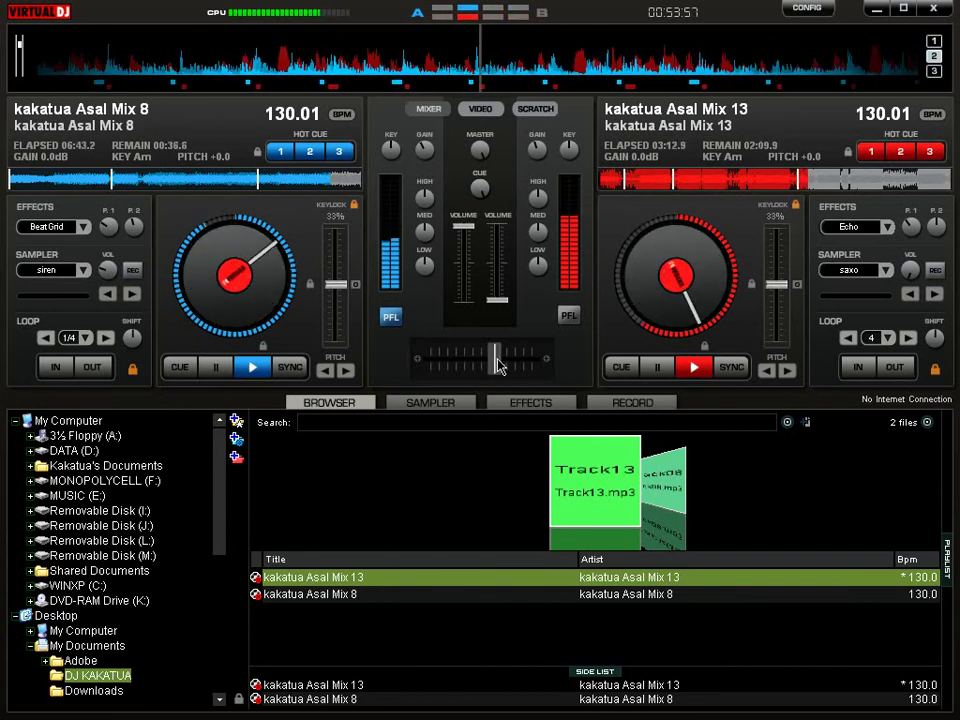
mouse_move(498, 365)
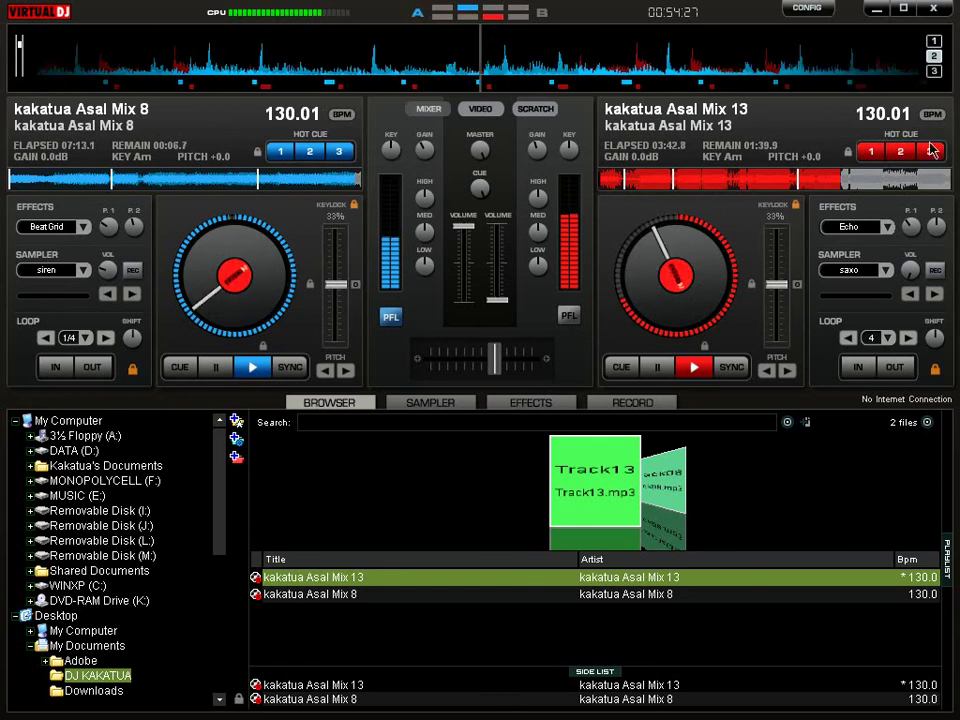
left_click(900, 154)
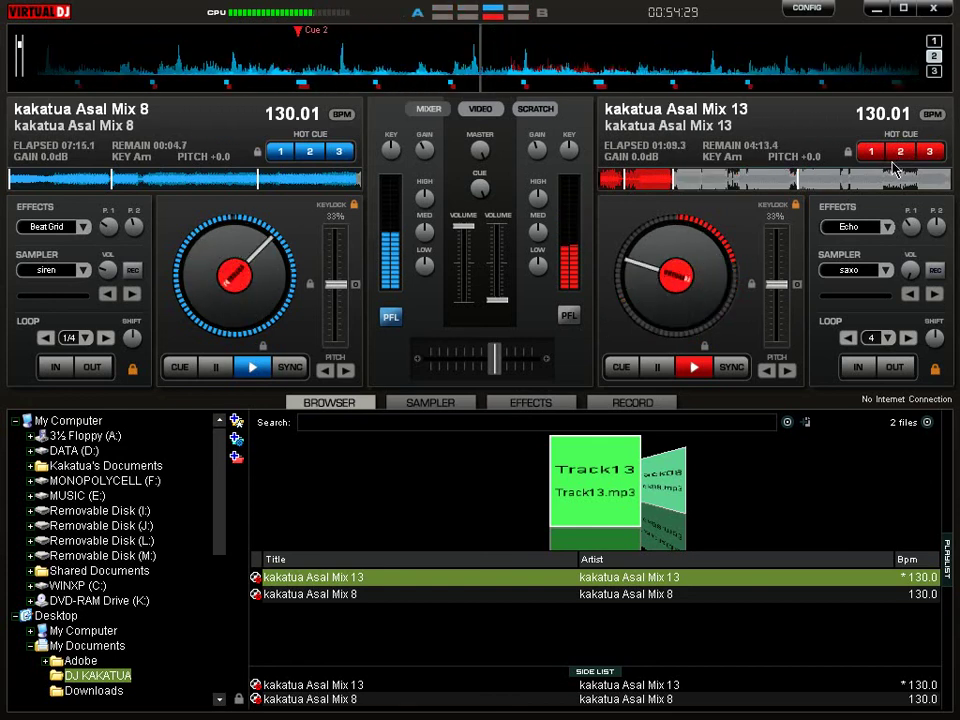